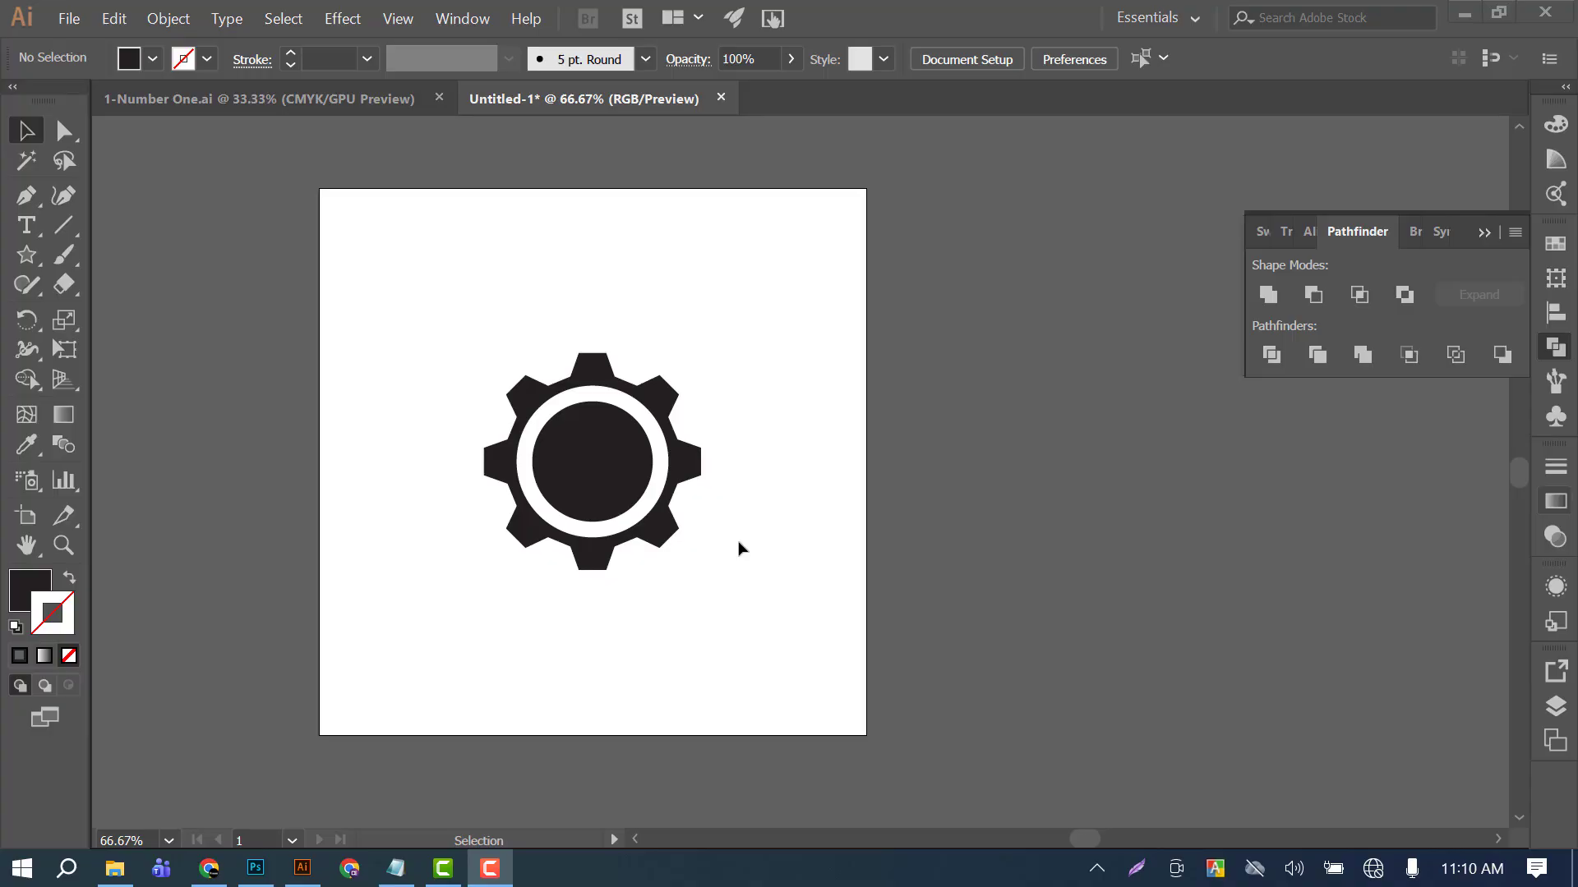
Delete the existing gear artwork from the artboard.
click(782, 361)
drag(722, 327, 587, 567)
key(Delete)
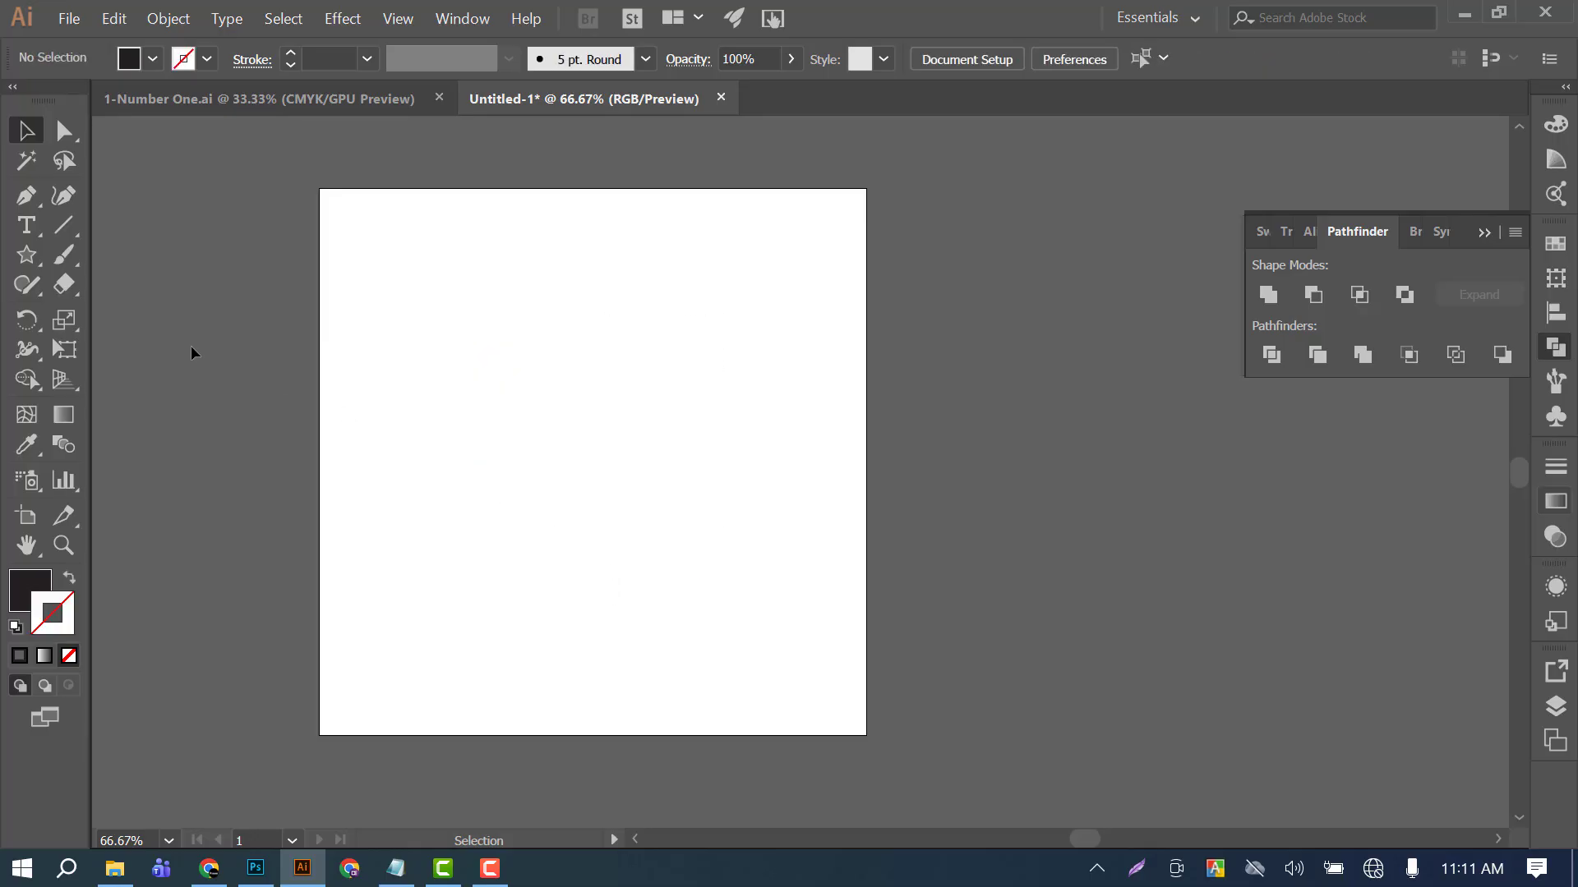
Create an 8-point star with Radius 1 of 277.4901 px and Radius 2 of 138.7451 px.
click(27, 260)
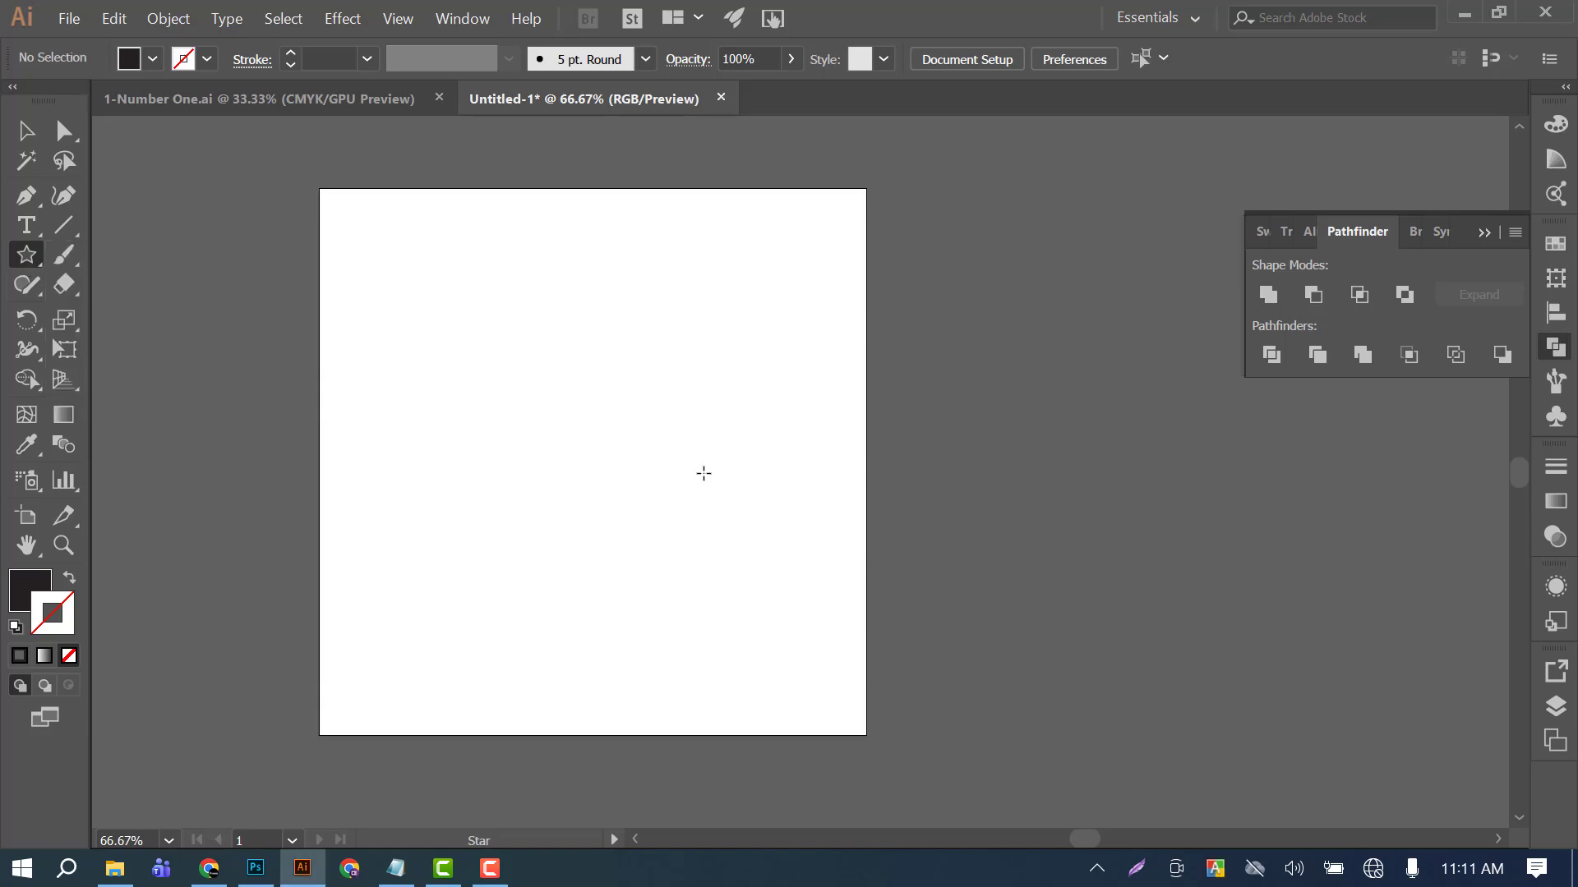
click(648, 454)
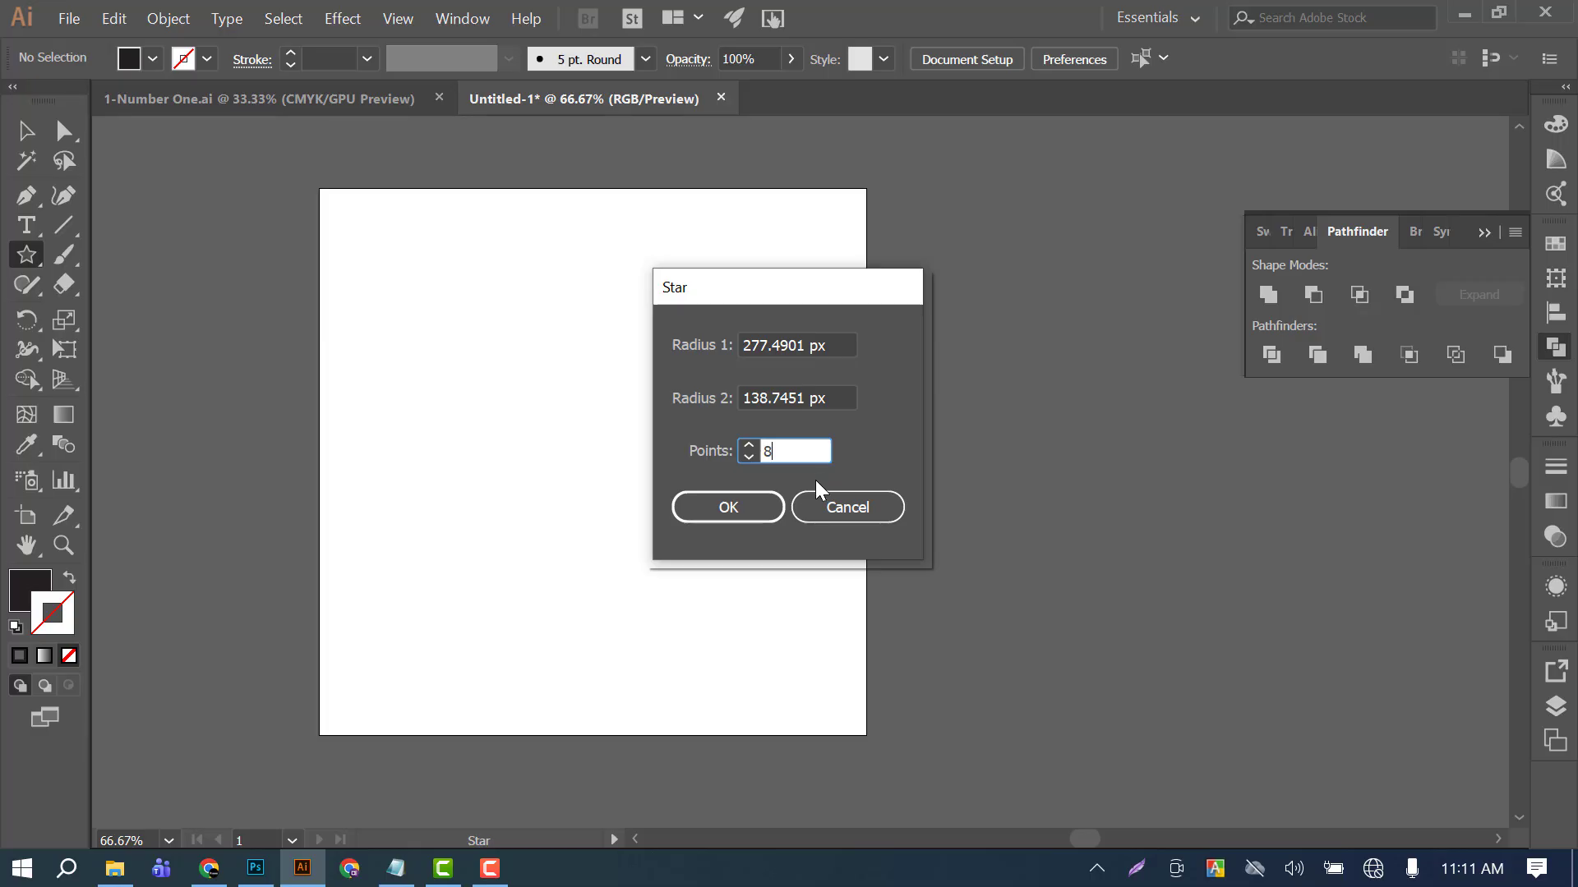
click(724, 513)
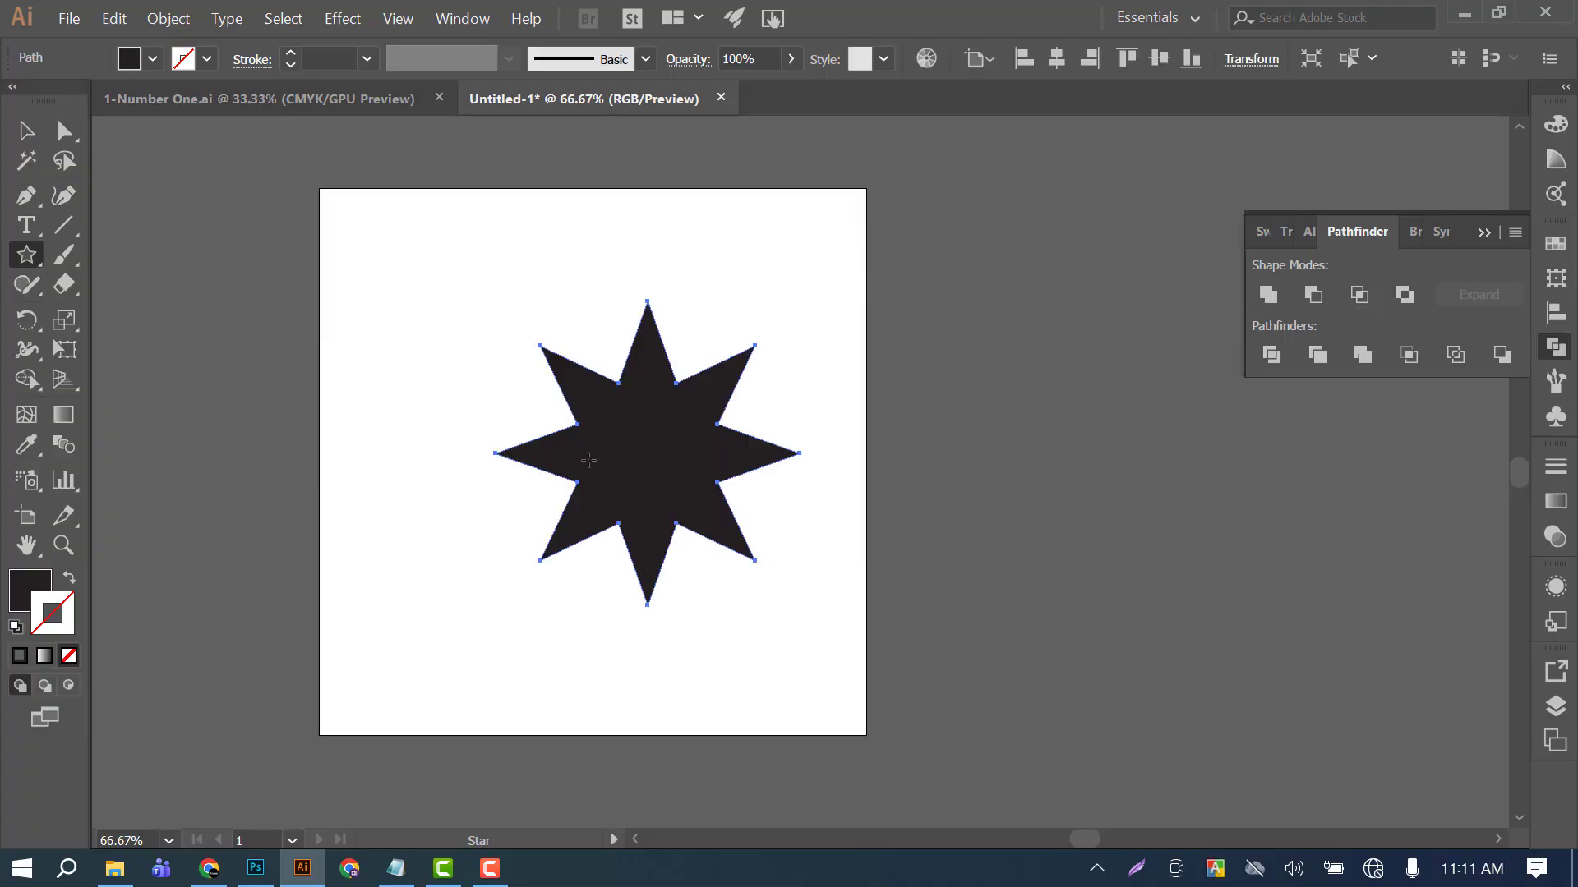
Move the star horizontally to the middle of the artboard and deselect it.
click(25, 129)
click(781, 472)
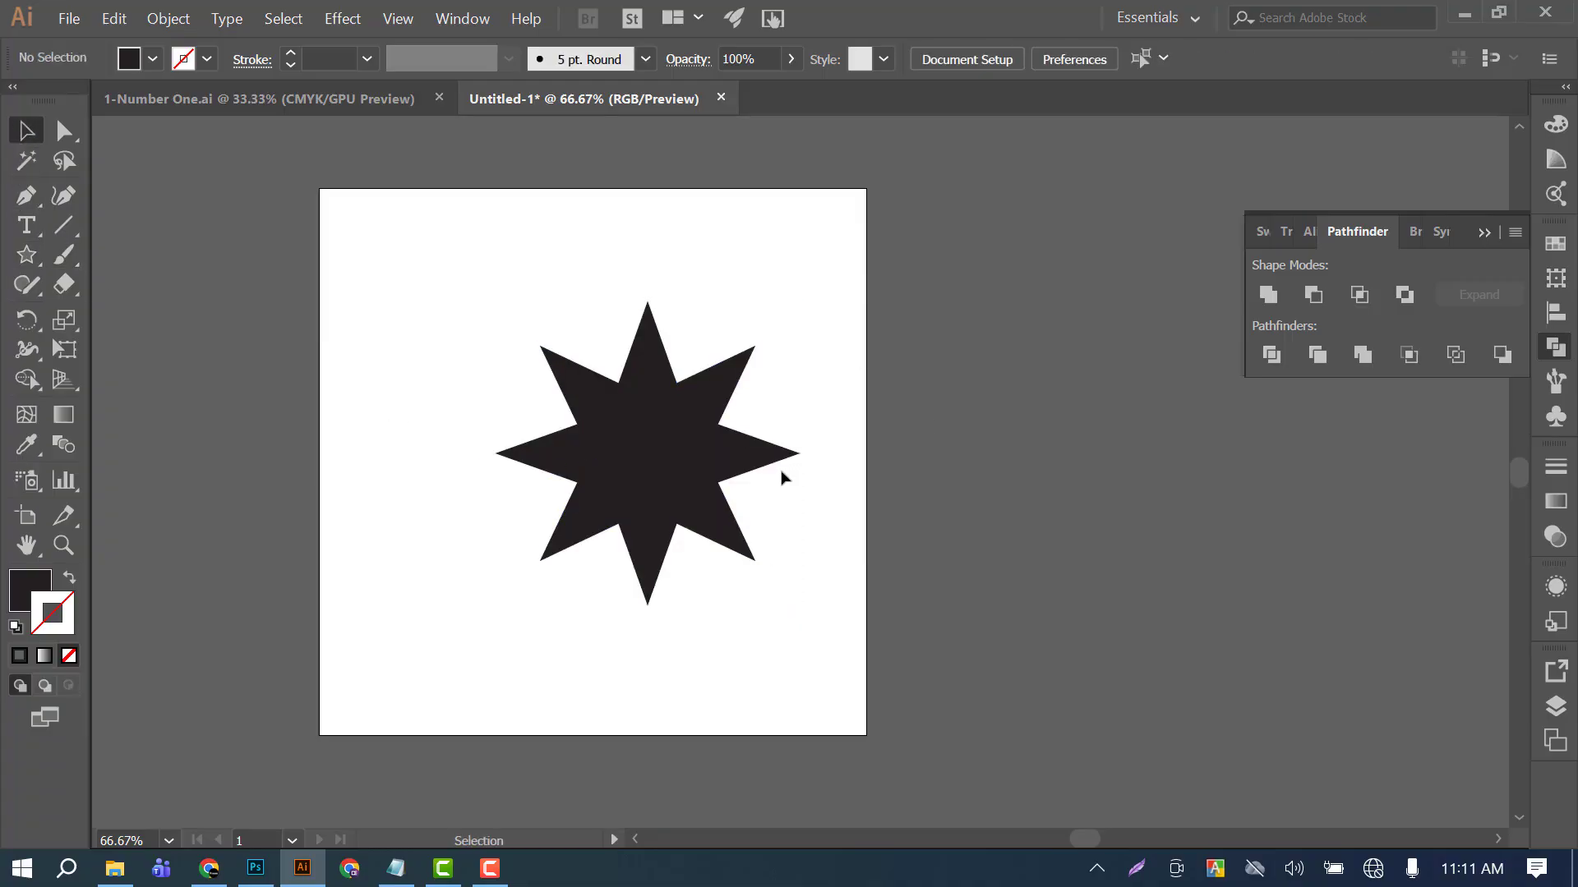
drag(628, 448, 574, 448)
click(694, 411)
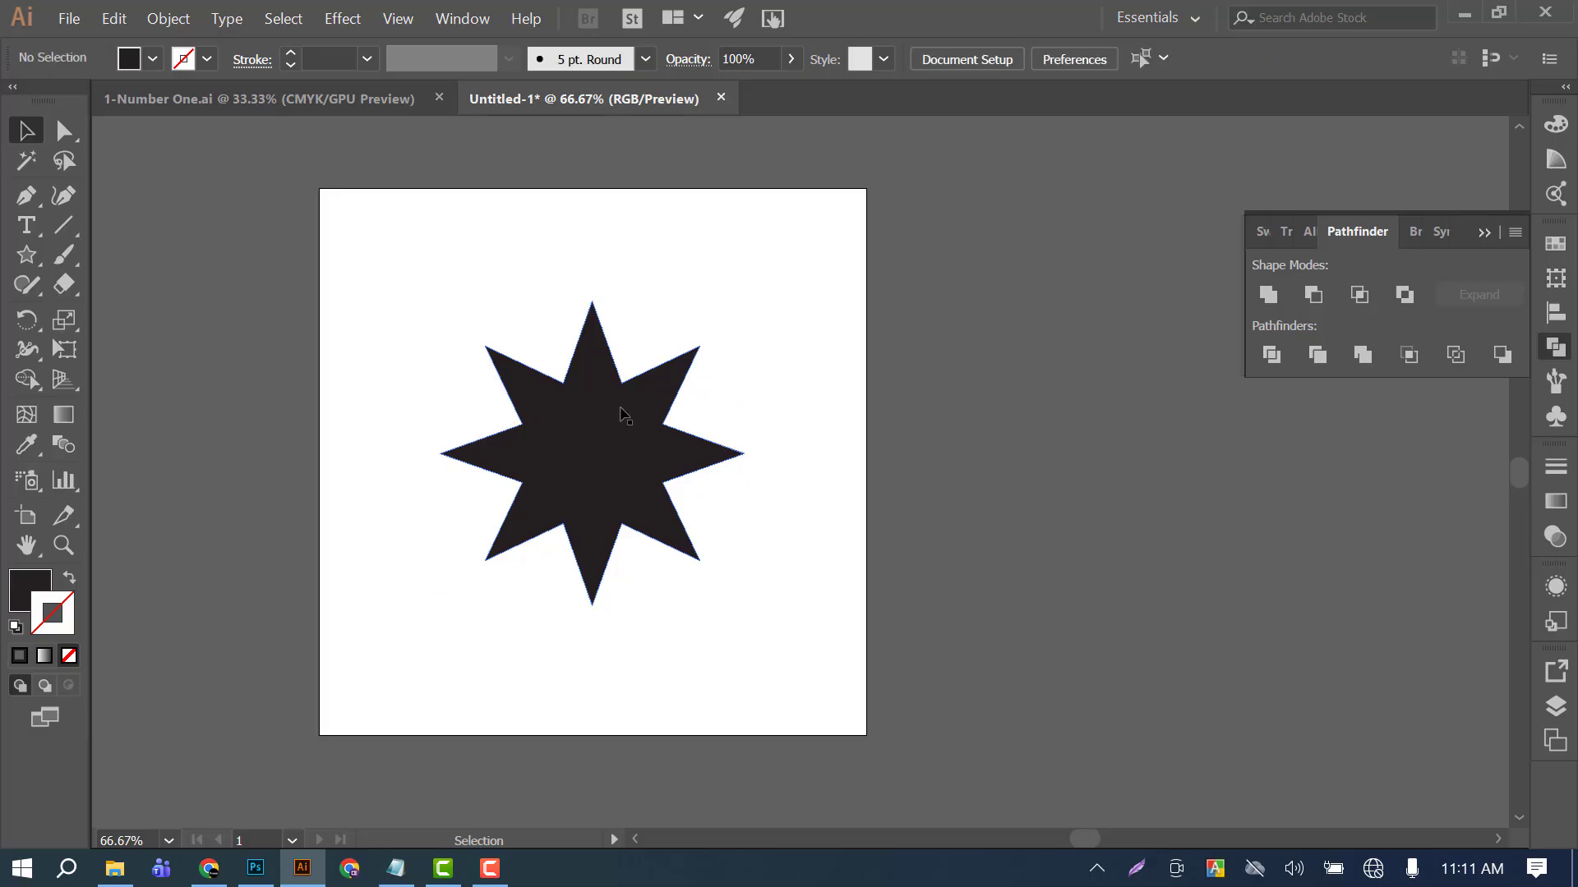
click(644, 469)
click(426, 269)
Draw a small circle outward from the star's center and fill it with red.
drag(27, 262, 91, 317)
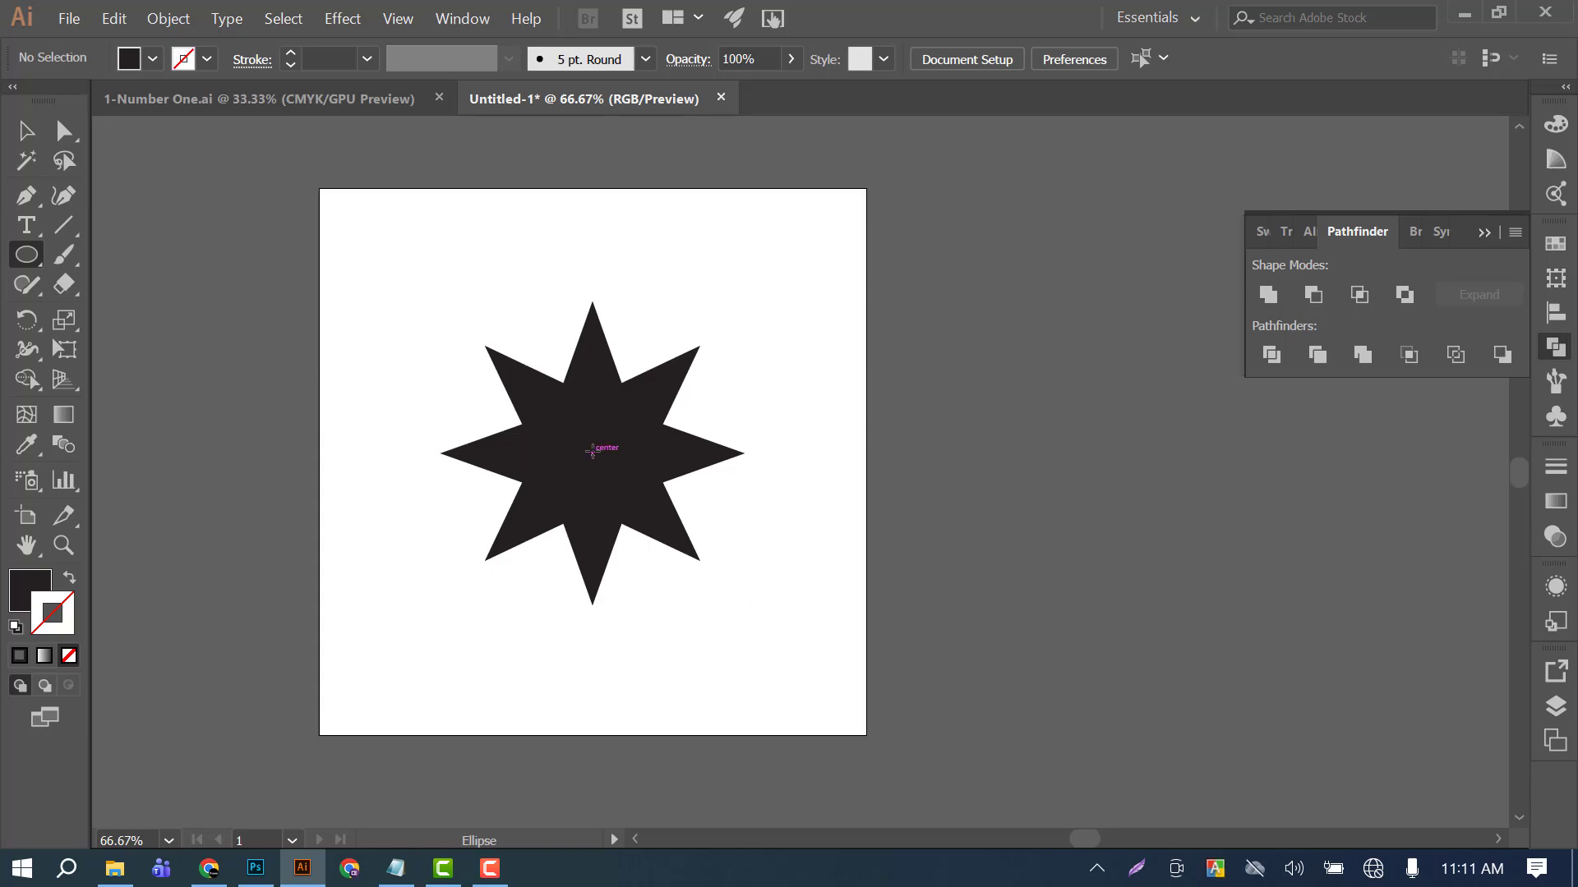
drag(592, 451, 597, 493)
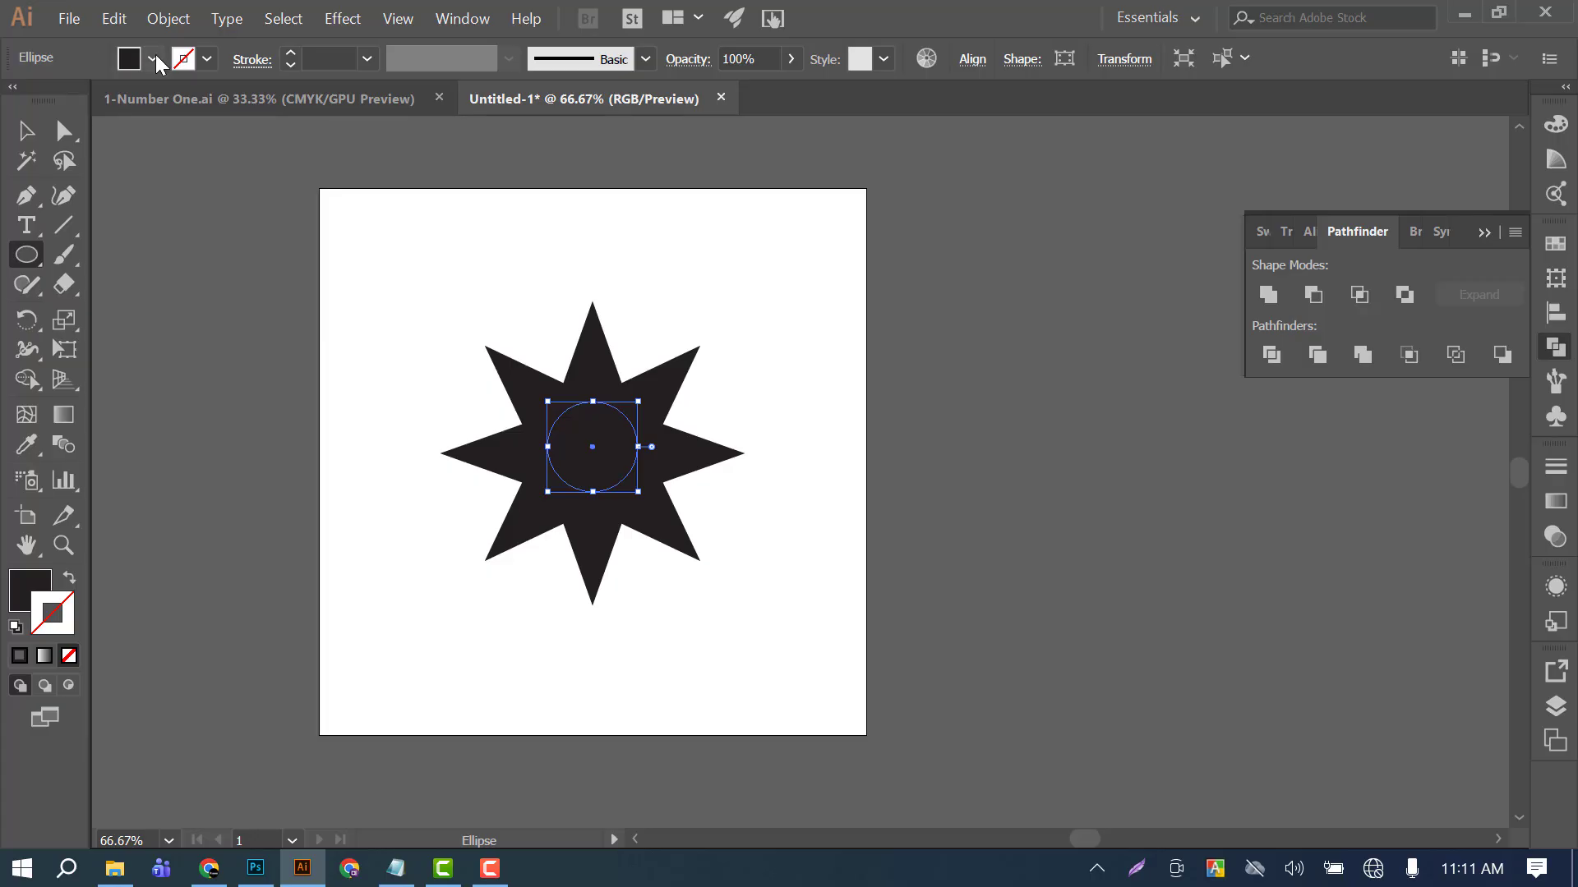
click(153, 58)
click(86, 100)
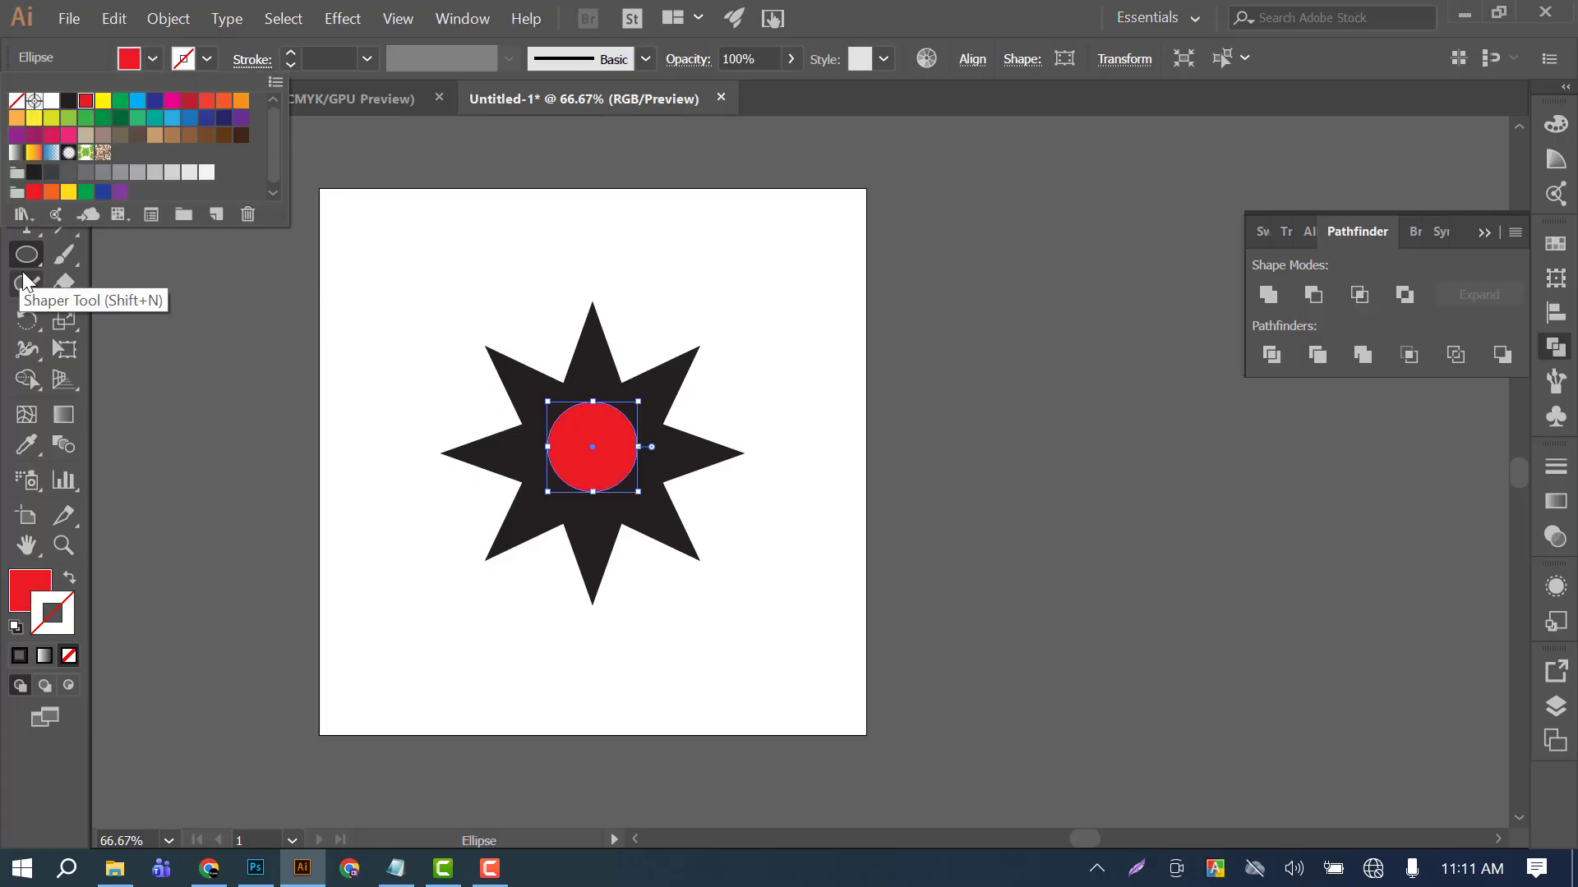
click(27, 131)
click(546, 268)
Select the star and red circle together and align their vertical centers to the artboard.
drag(604, 460, 823, 679)
key(ctrl+z)
drag(406, 190, 746, 608)
click(970, 59)
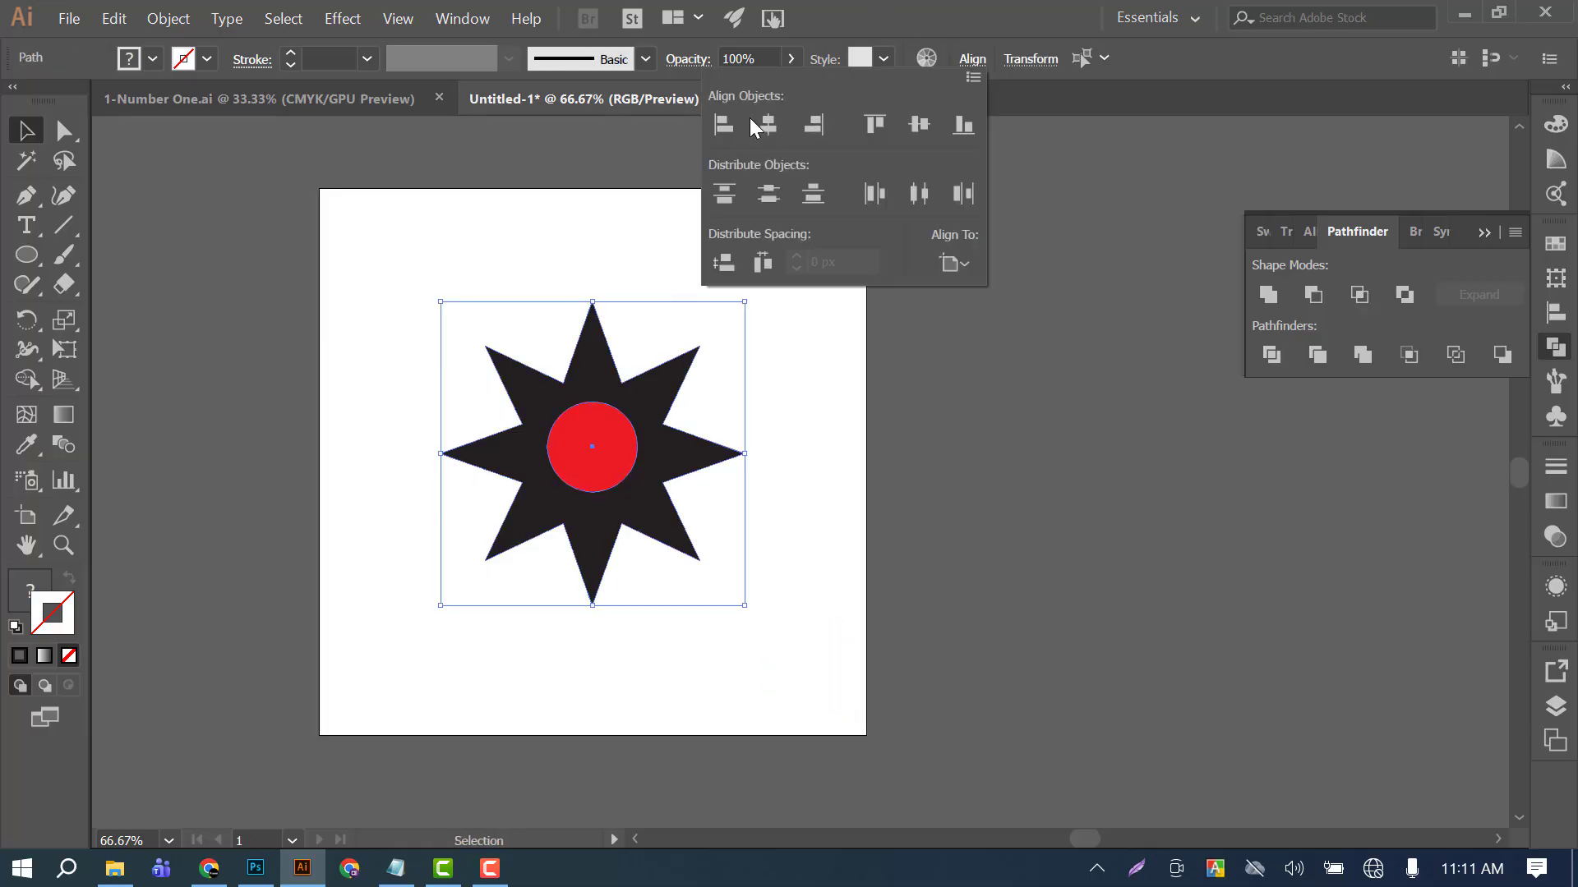
click(918, 129)
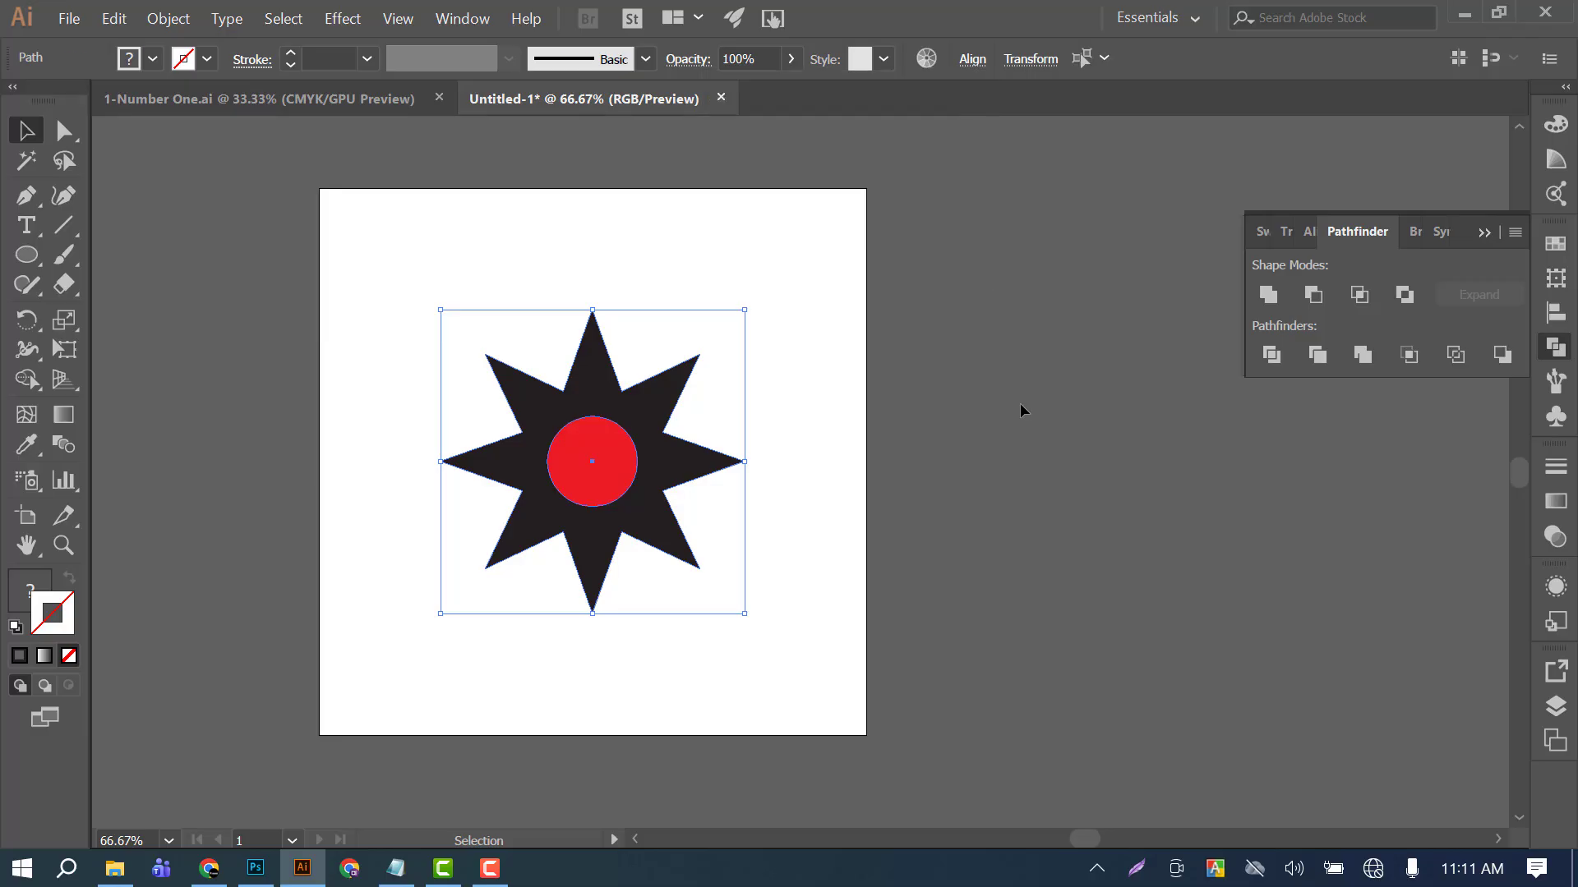
click(1019, 403)
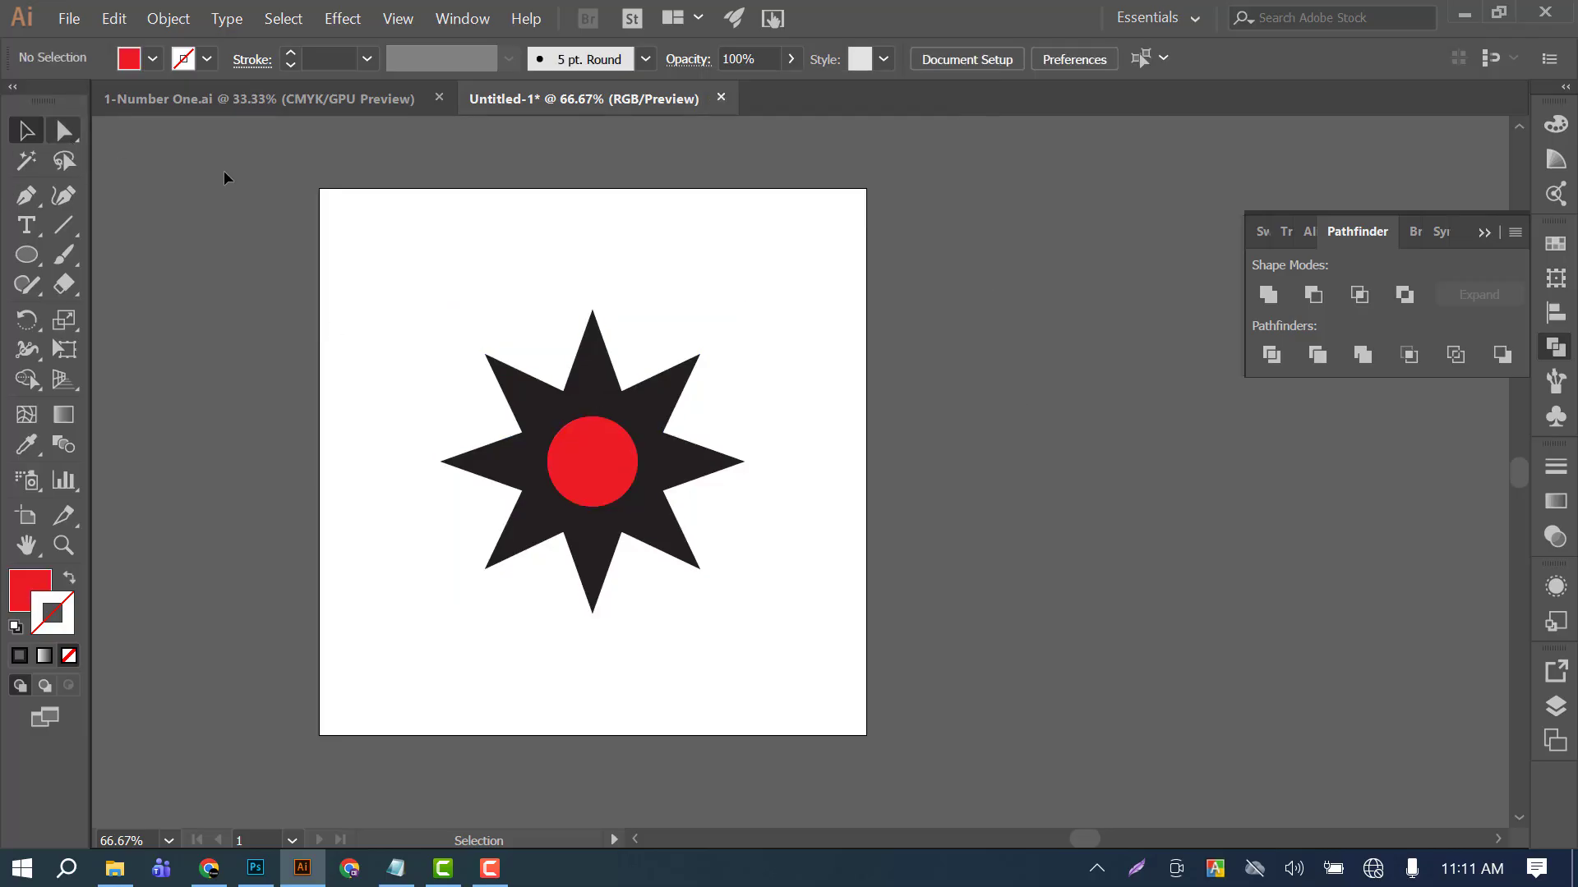
Round all of the star's corners to a radius of about 25.16 px using its live corners.
click(65, 134)
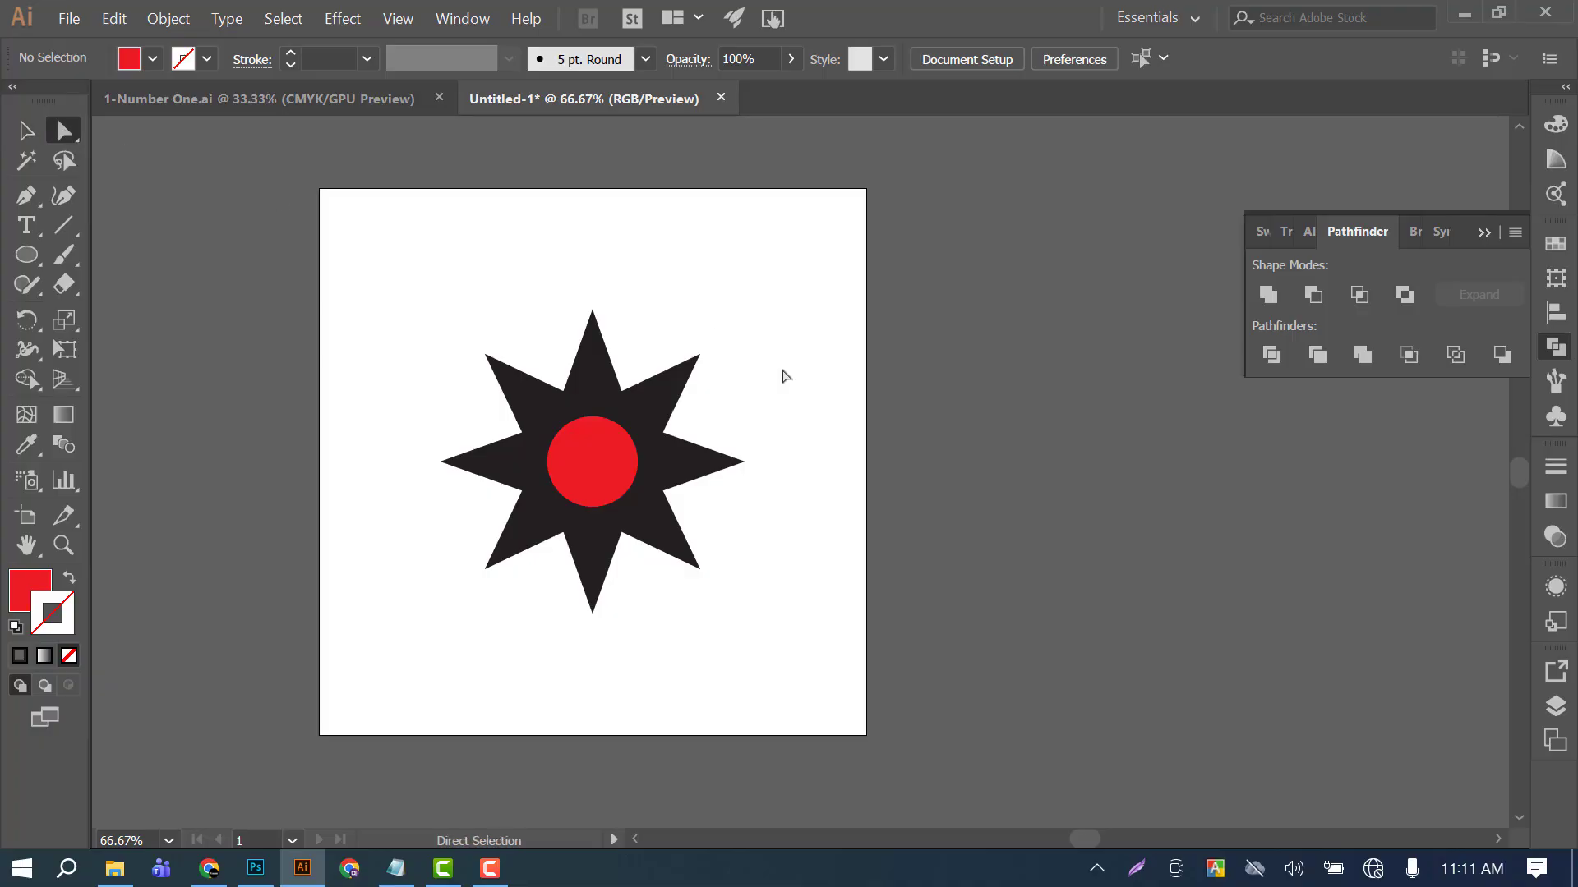
click(599, 355)
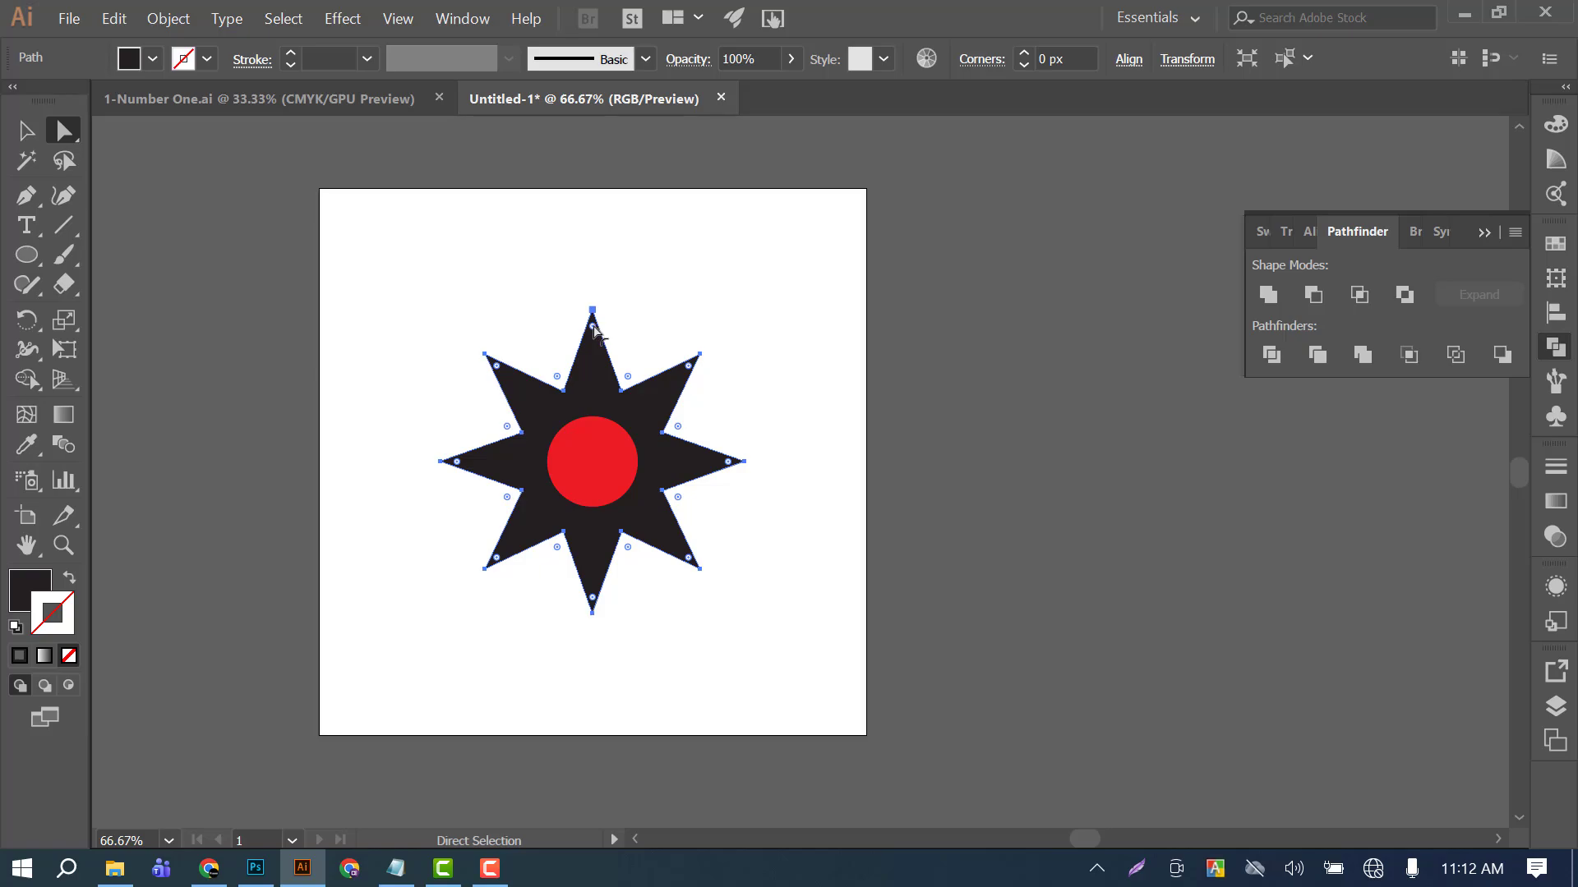
mouse_move(594, 331)
mouse_down()
mouse_move(595, 375)
mouse_move(595, 353)
mouse_up()
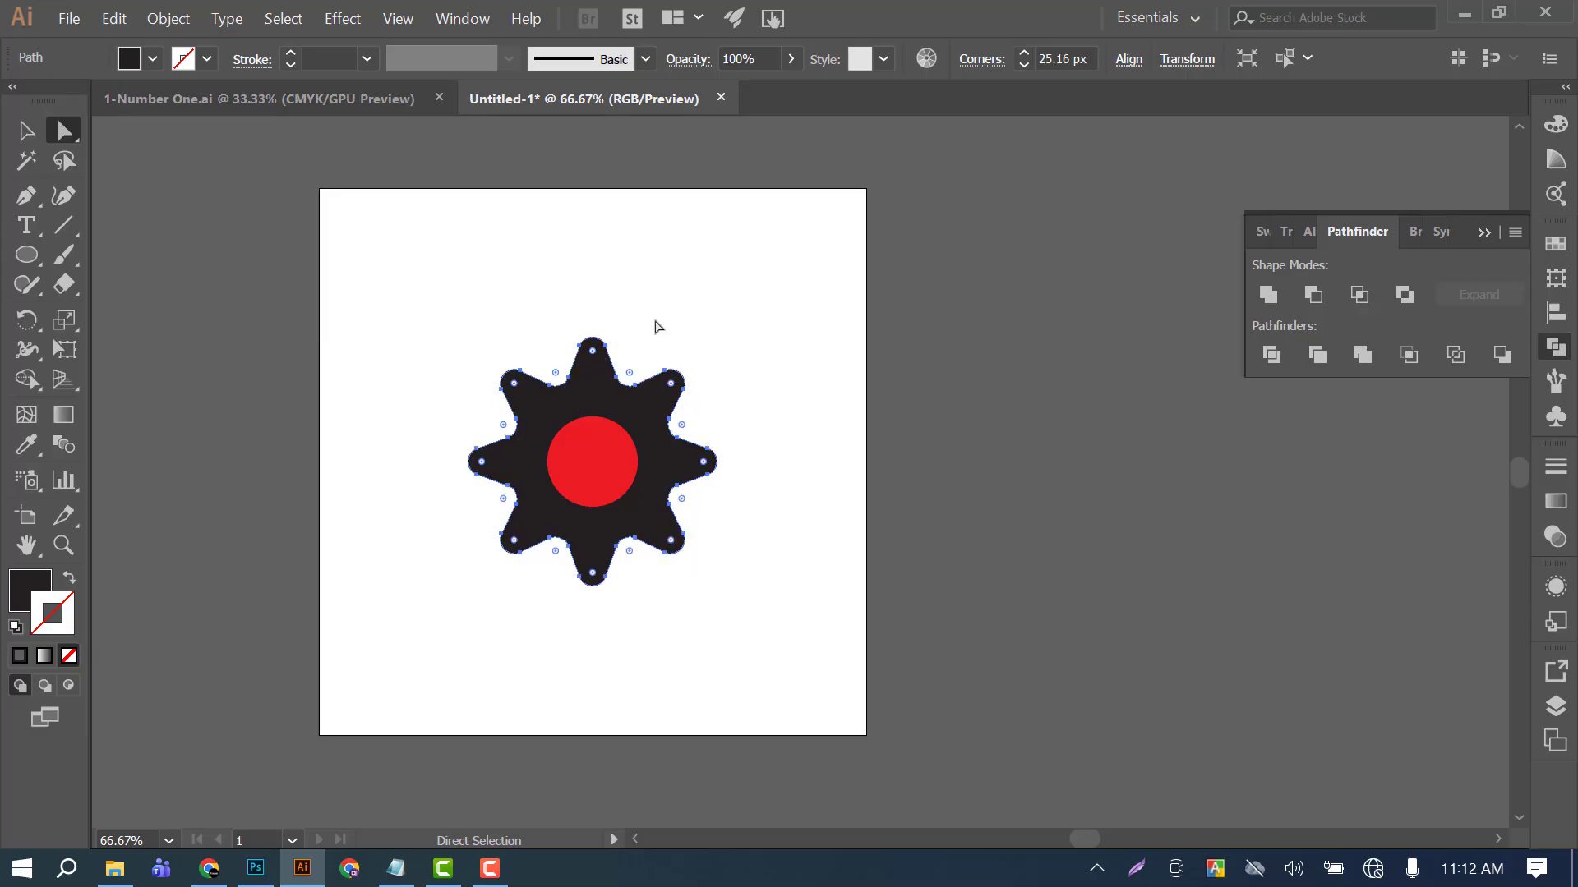
click(490, 869)
click(1488, 813)
click(1489, 810)
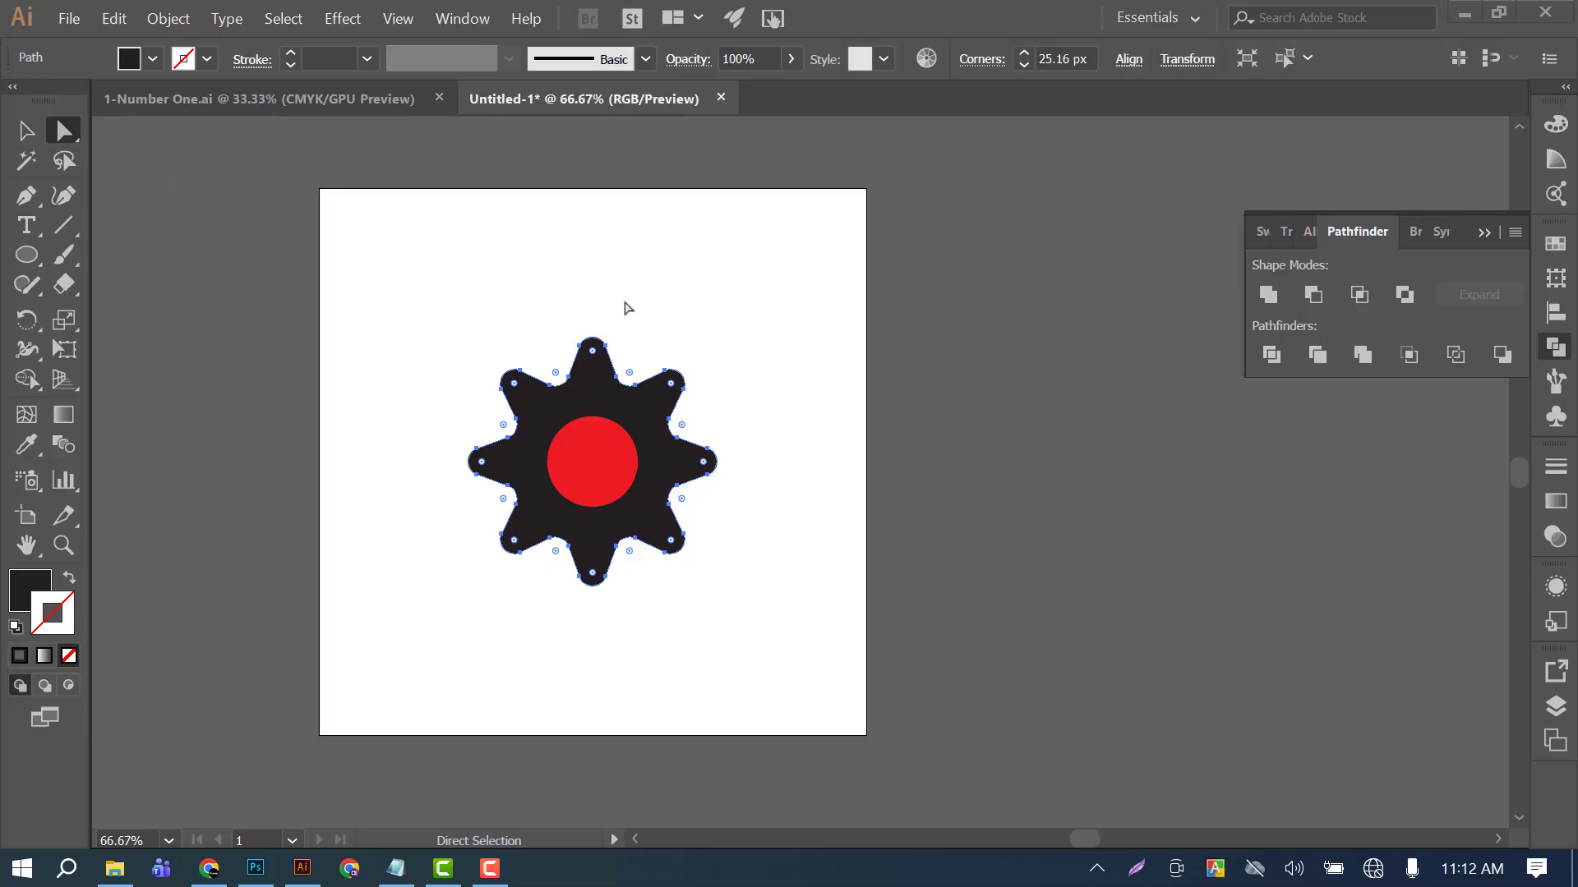
Enlarge the red circle slightly about its center, keeping it round, and deselect it.
click(26, 129)
key(ctrl+shift+a)
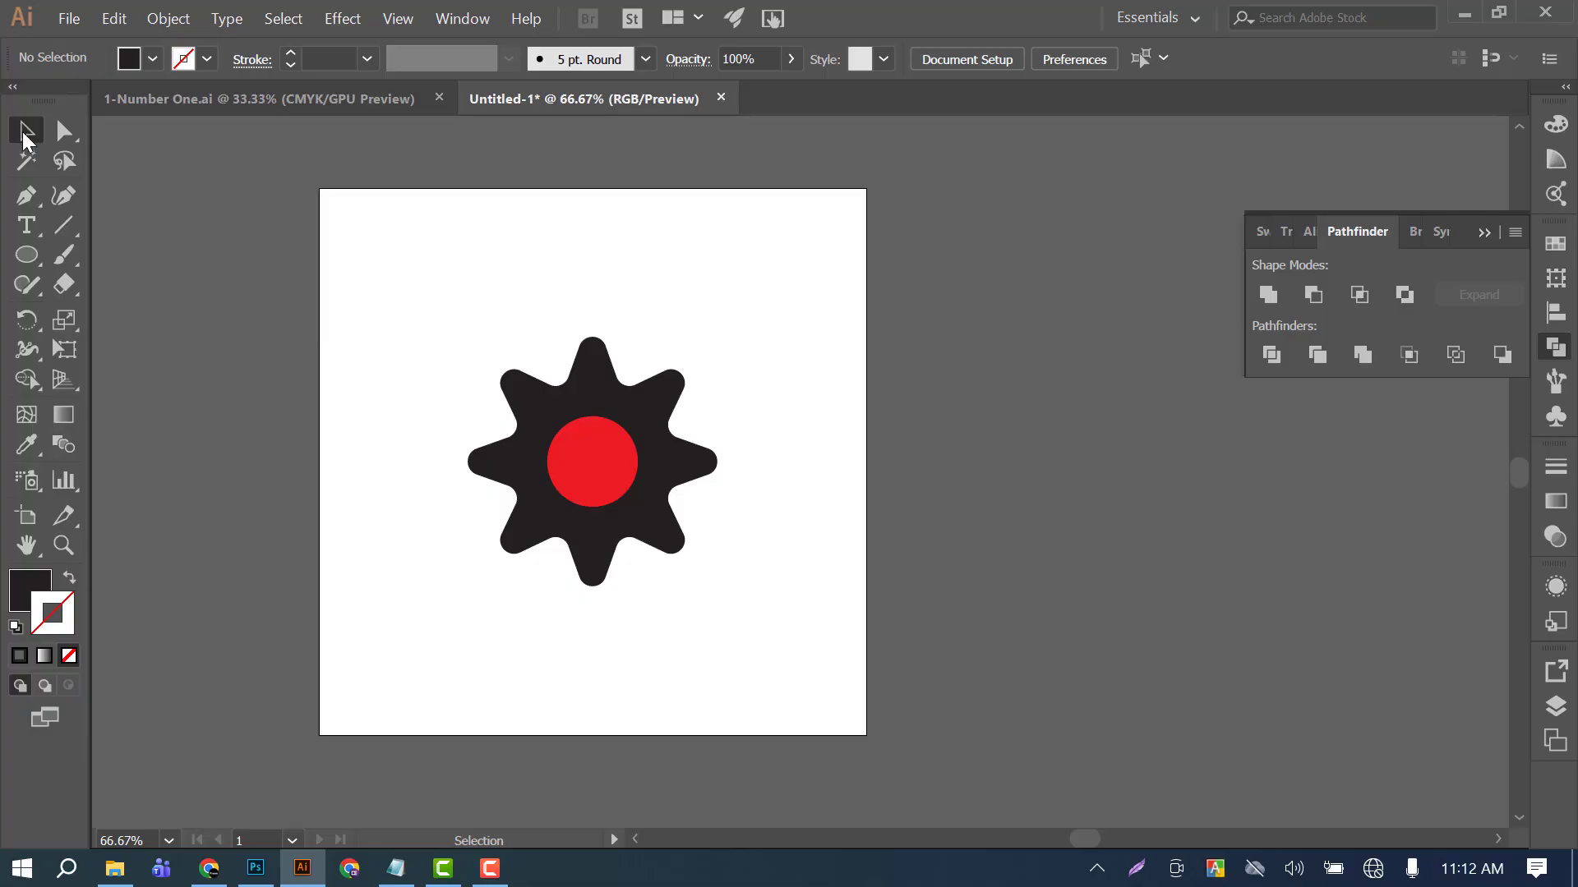
click(598, 369)
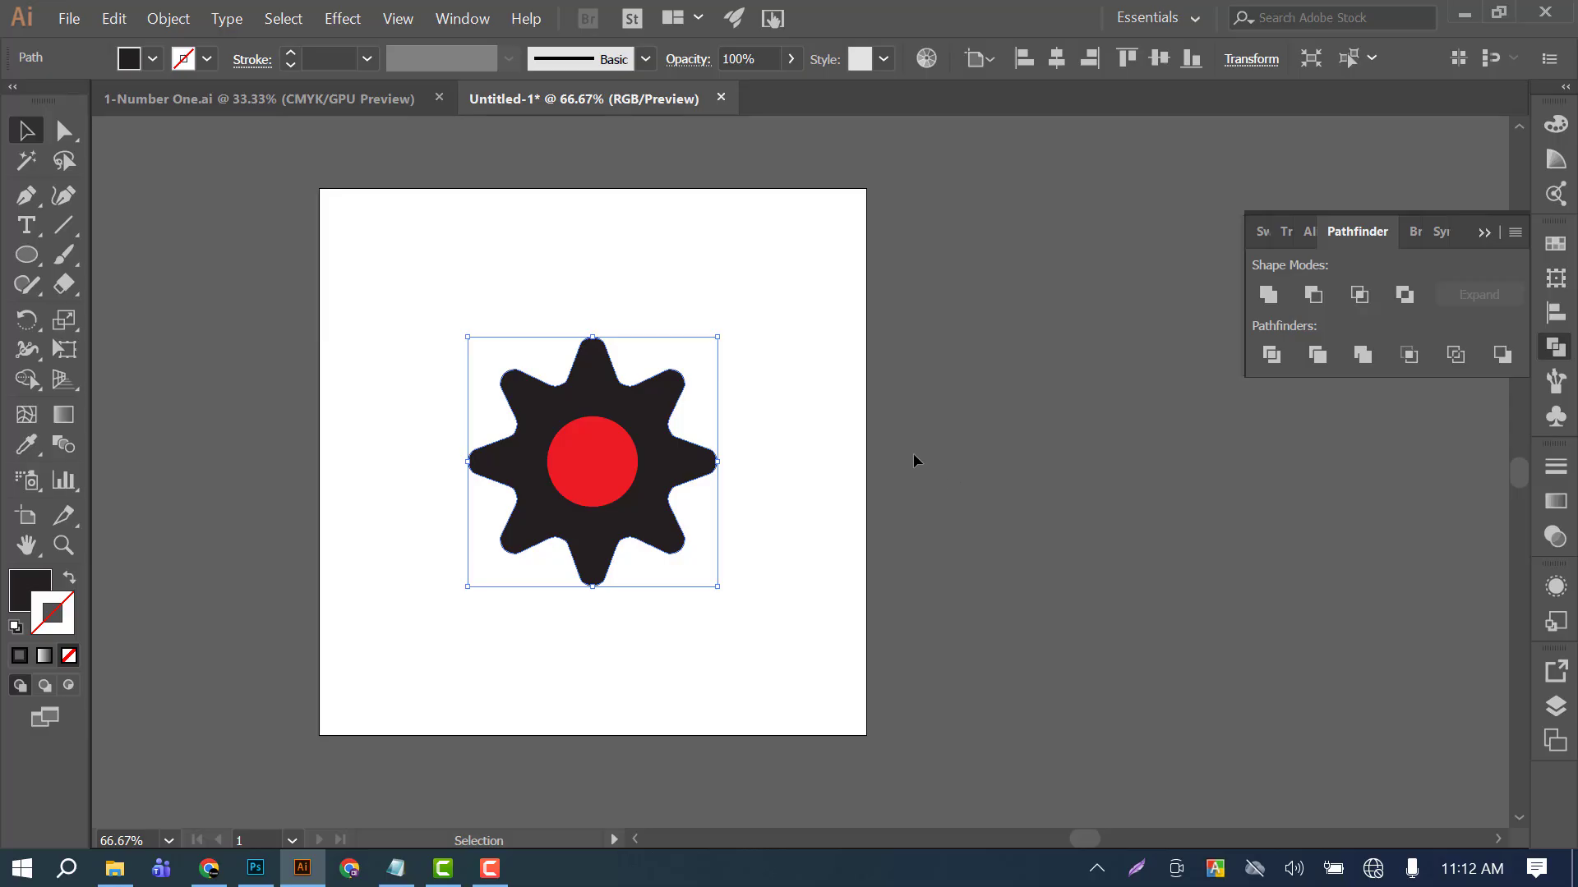
click(728, 289)
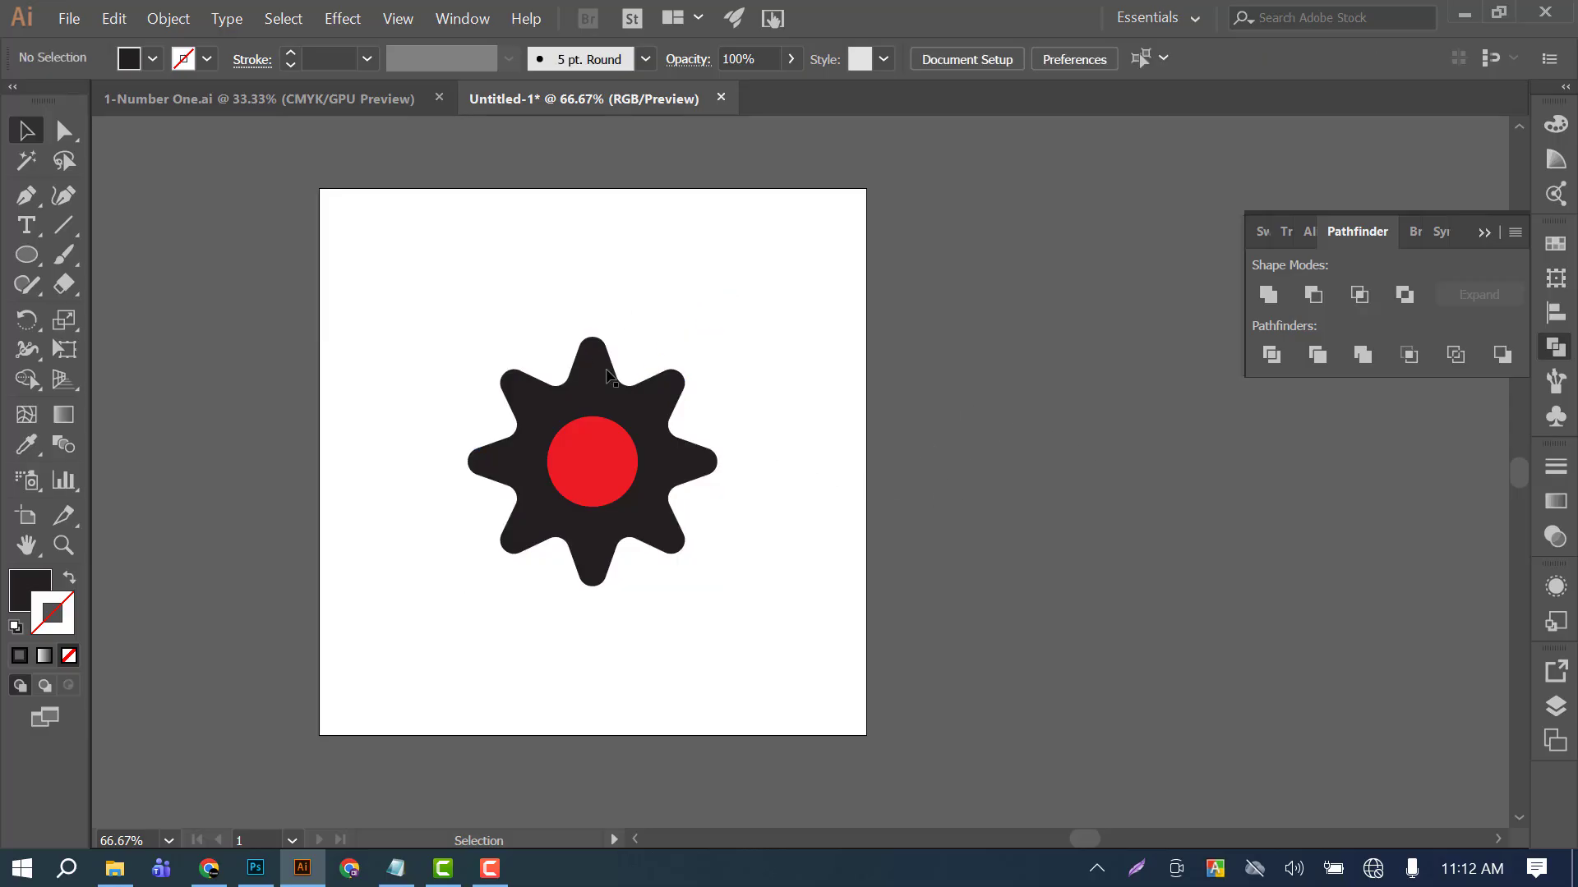
click(594, 370)
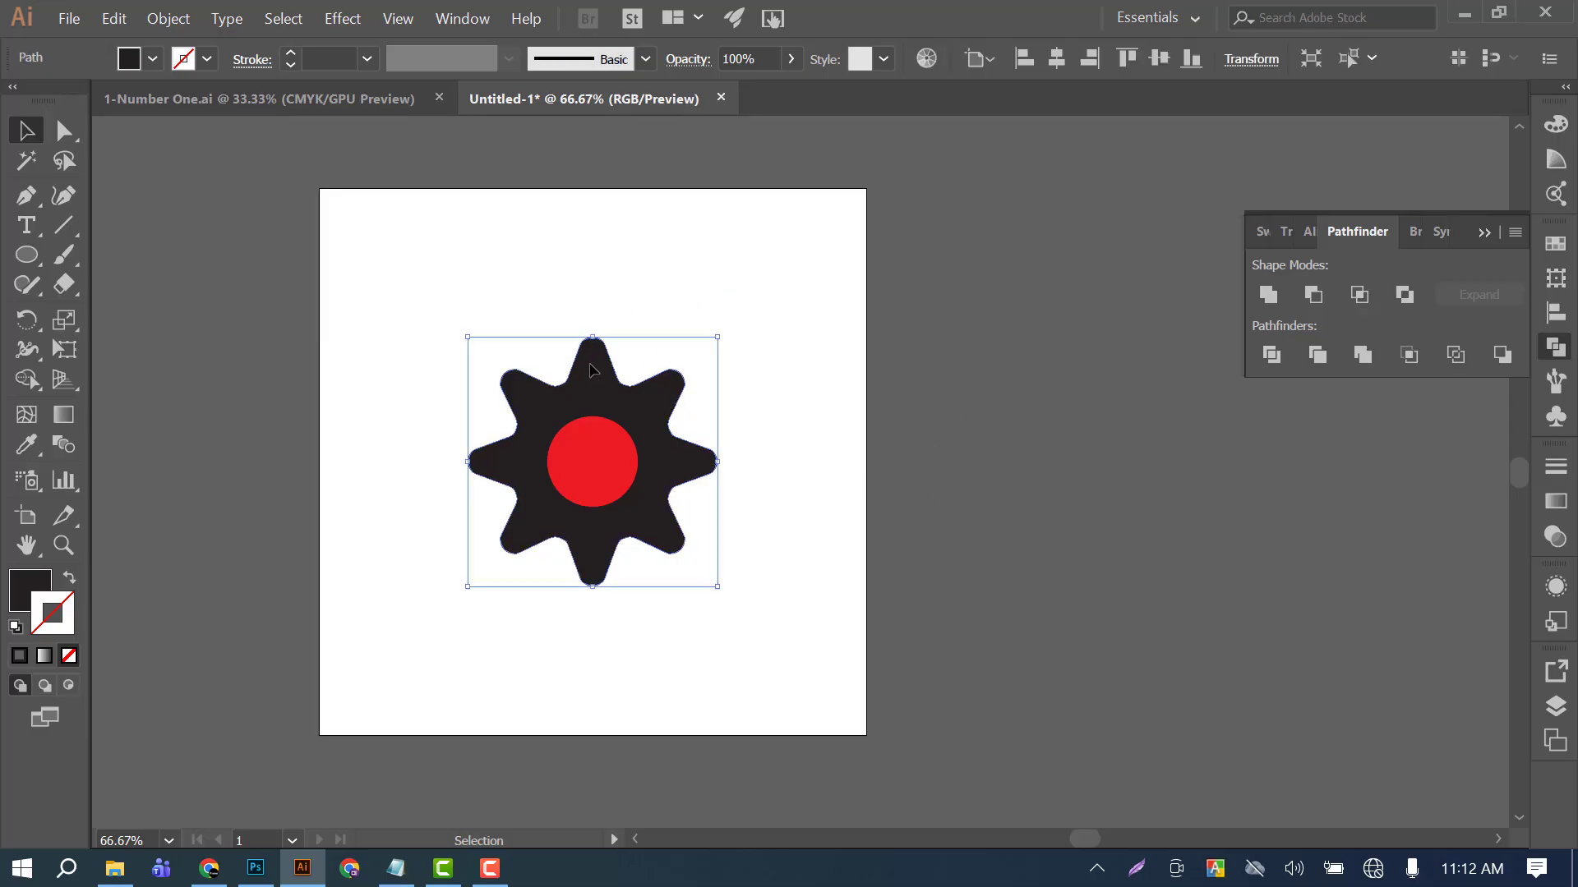
click(575, 446)
click(679, 409)
click(602, 432)
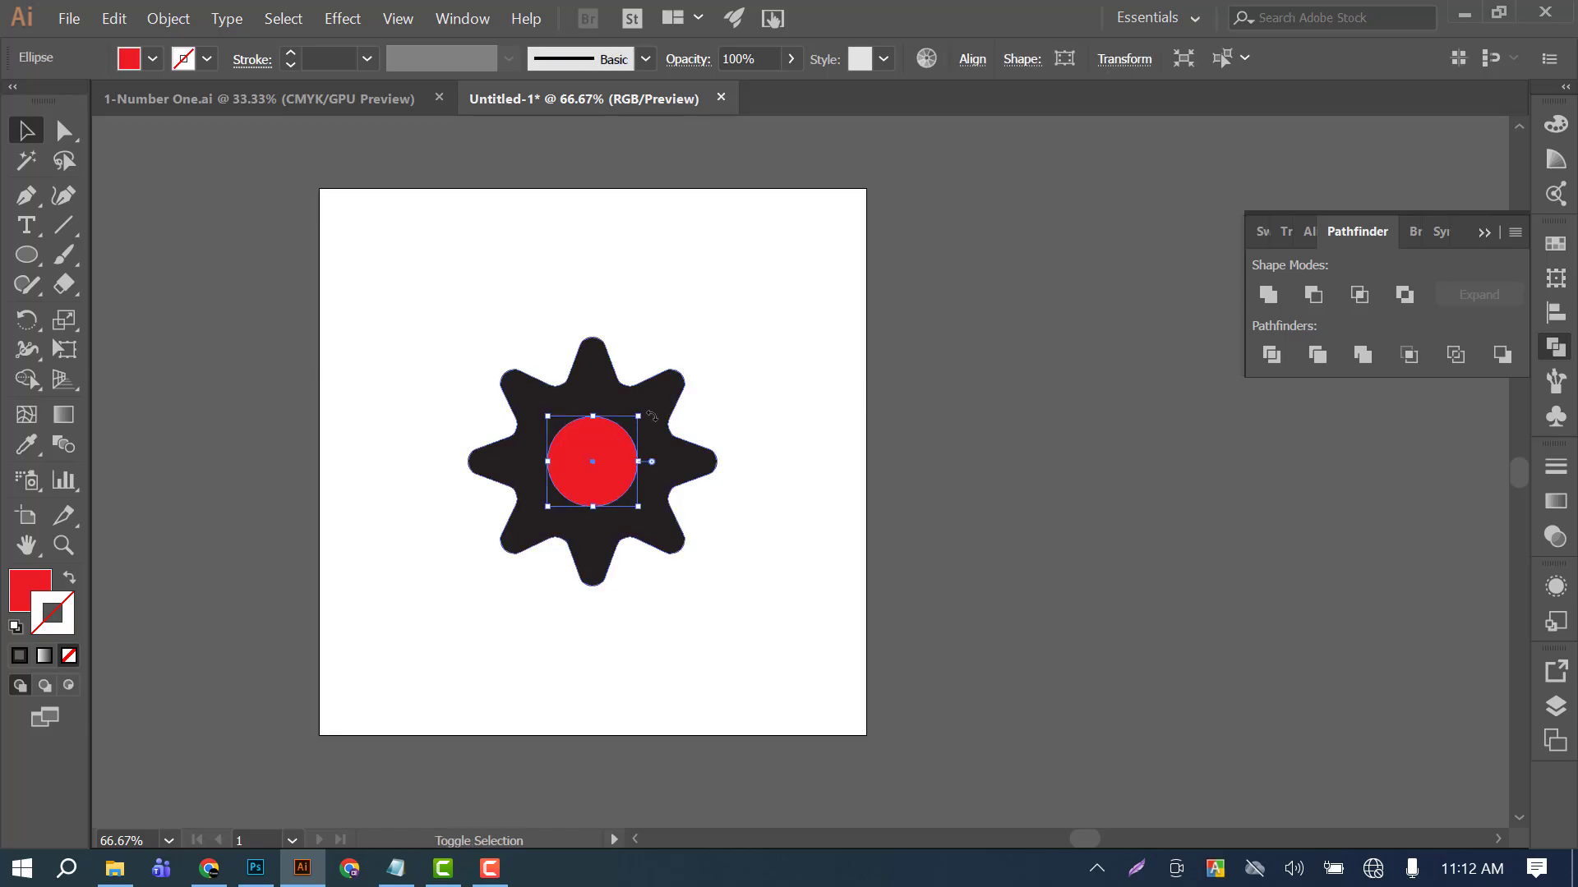
drag(638, 415, 649, 407)
click(789, 356)
Change the corner style of the star shape from round to Chamfer to form flat gear teeth.
click(63, 130)
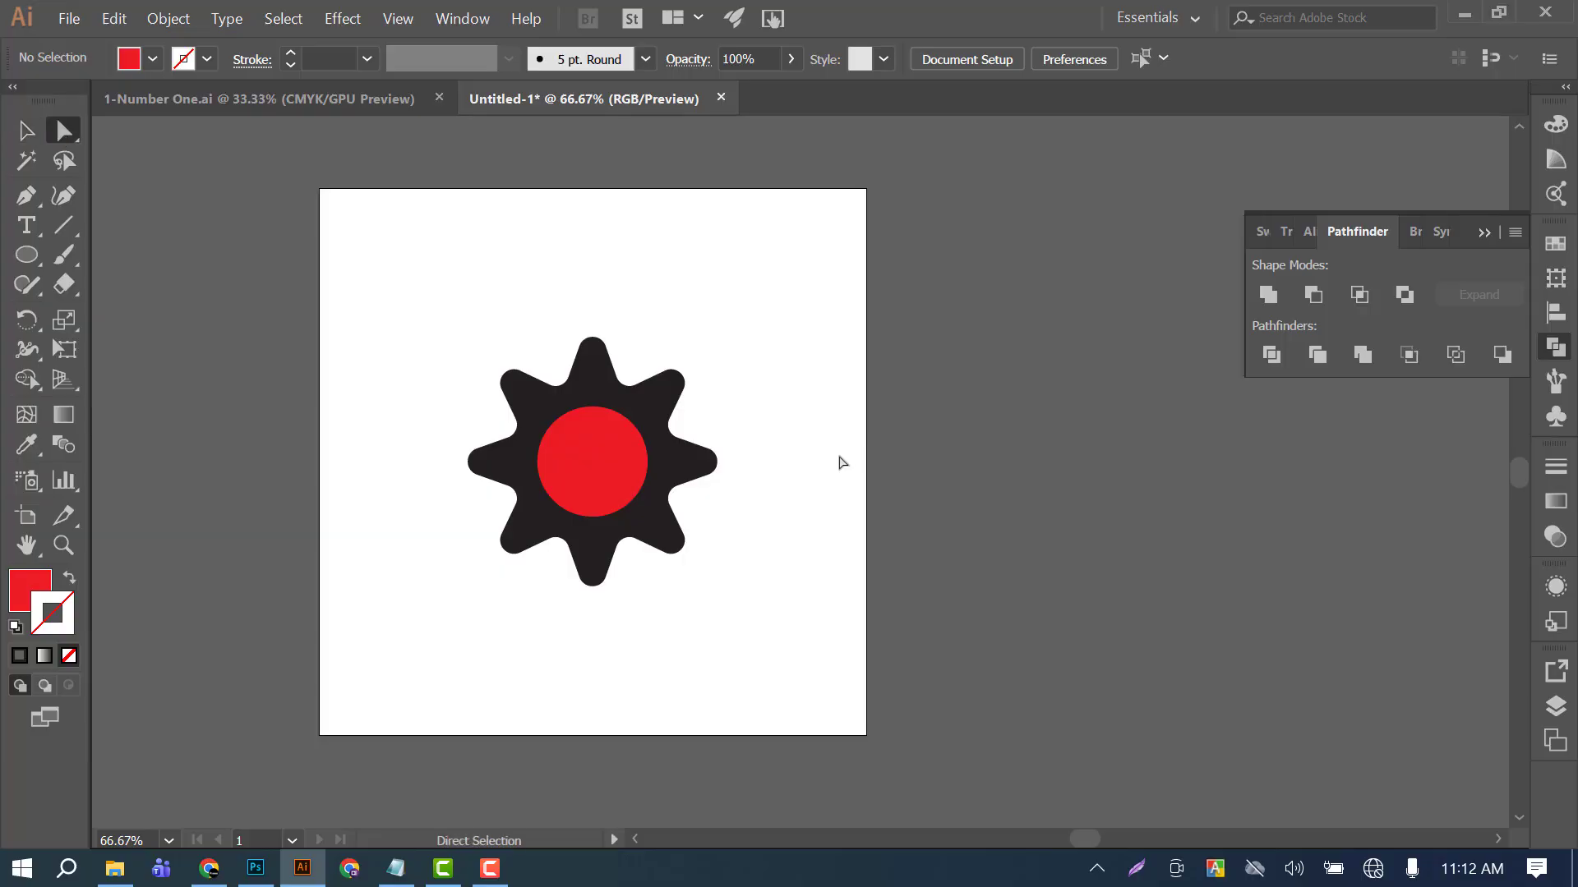
click(602, 378)
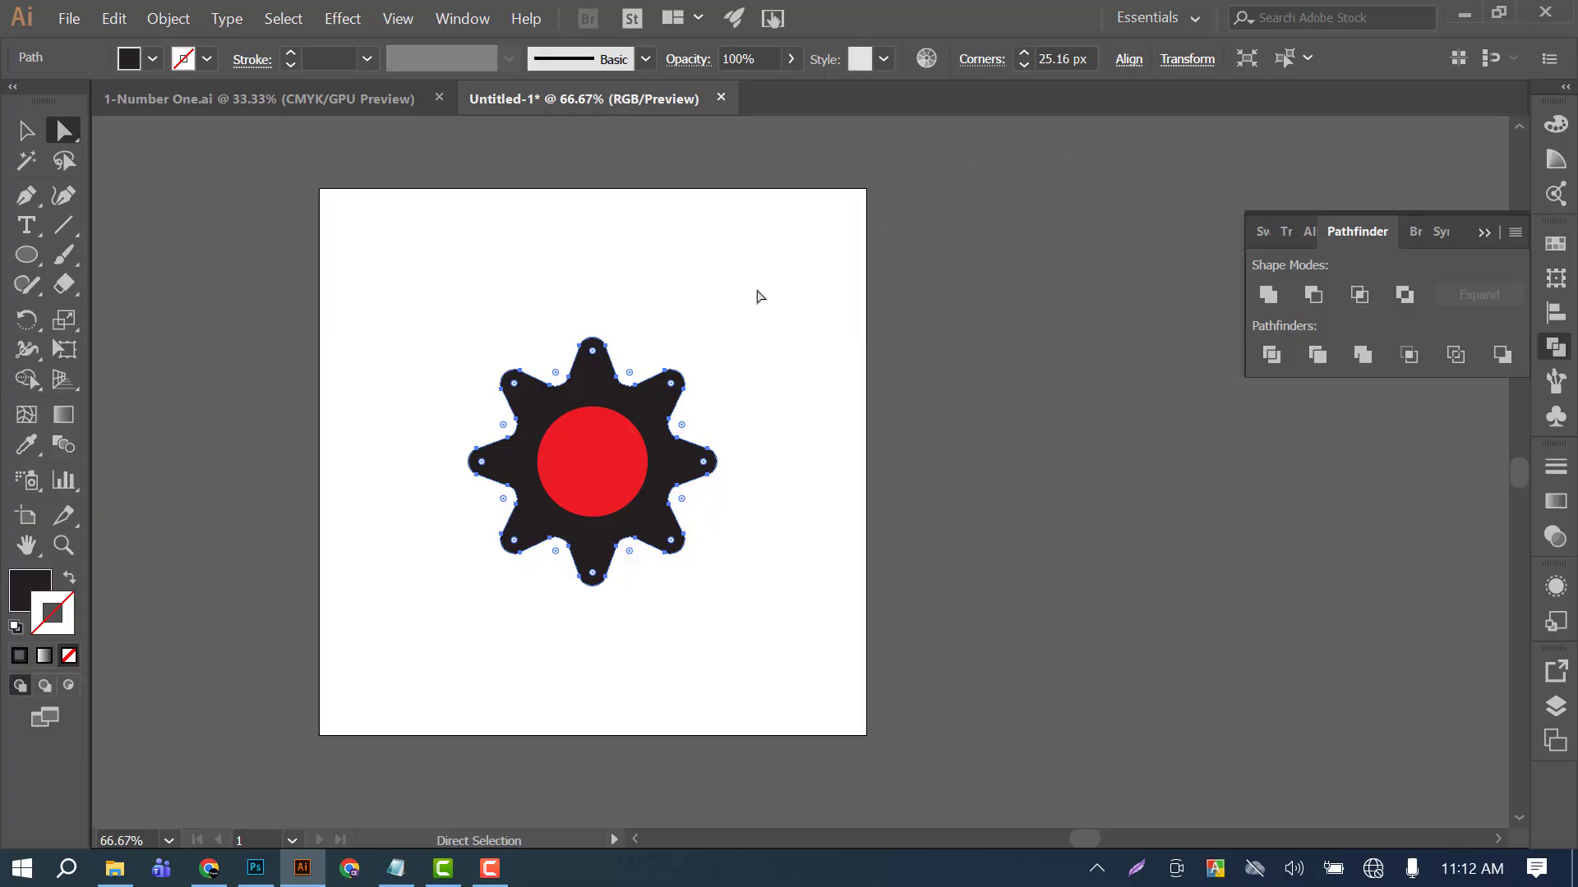
click(983, 63)
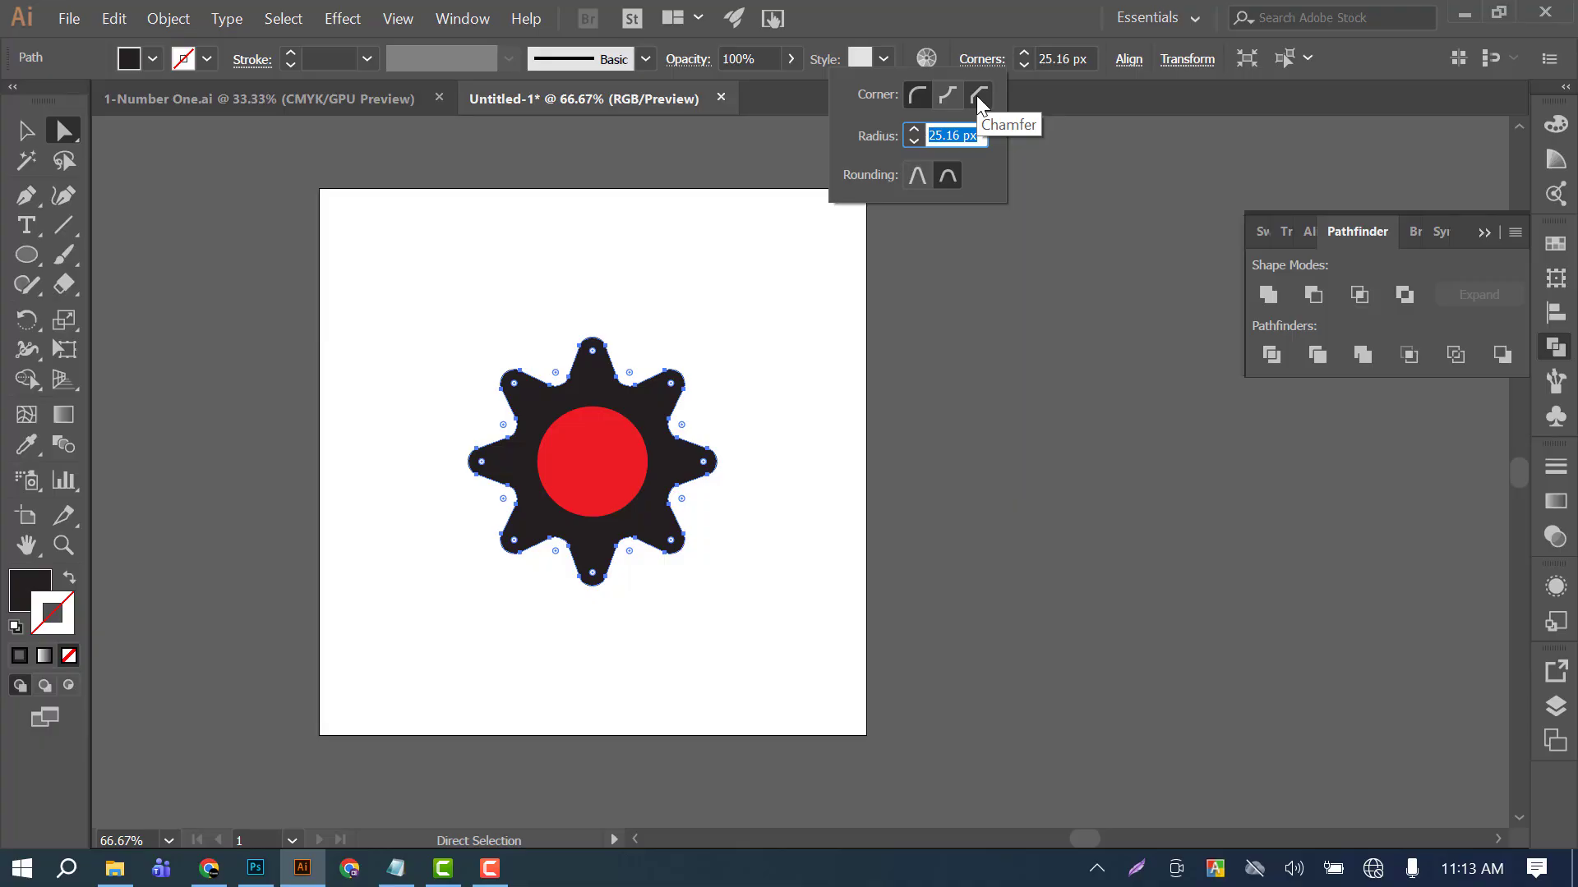
click(976, 95)
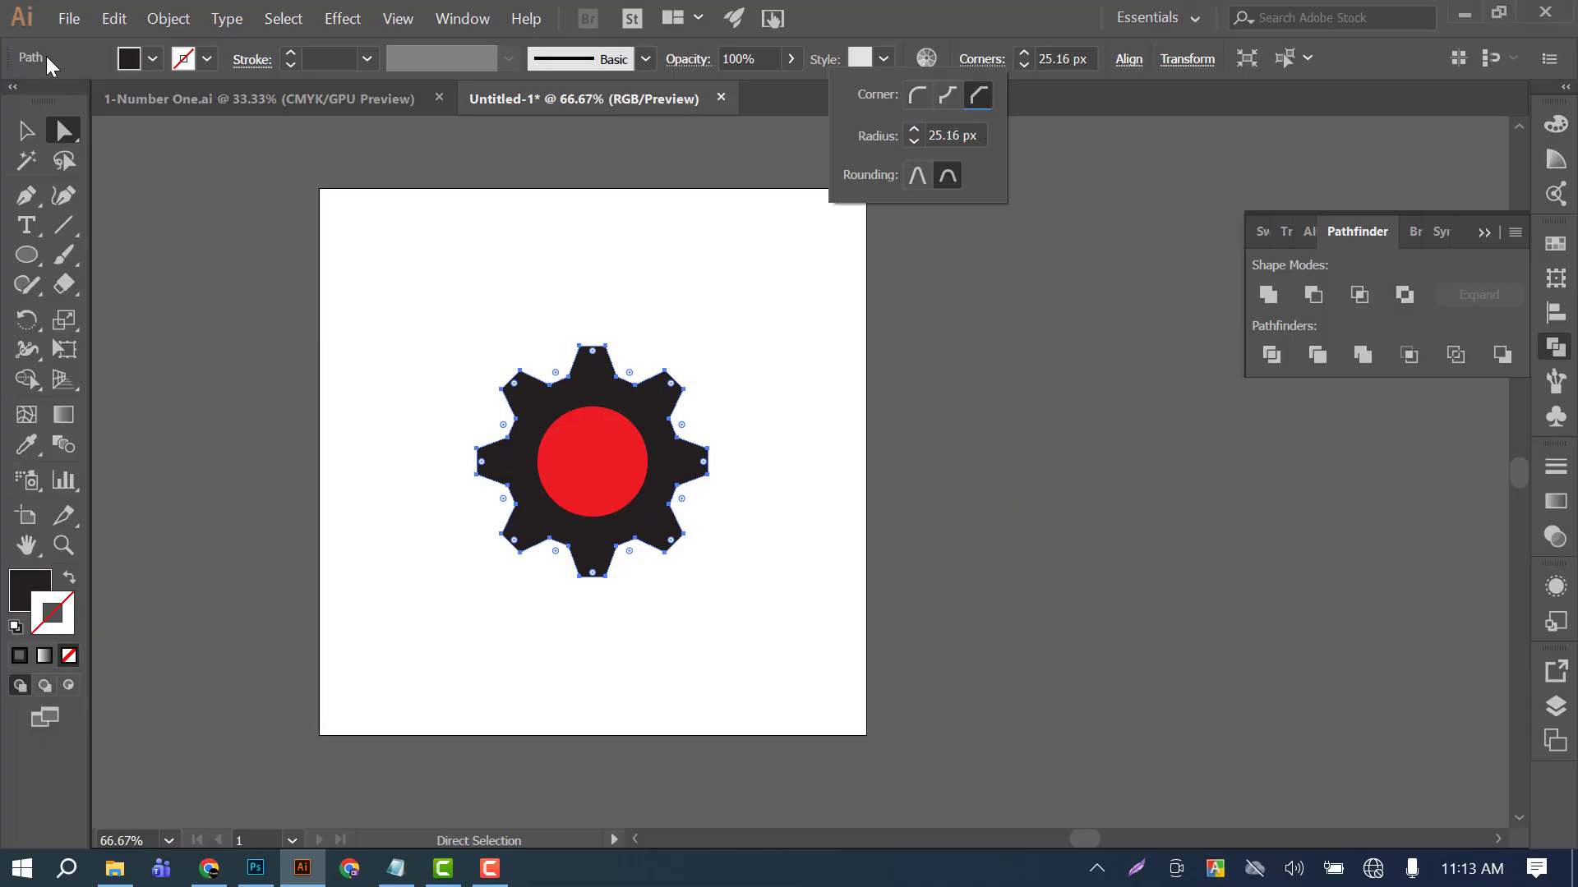
click(847, 366)
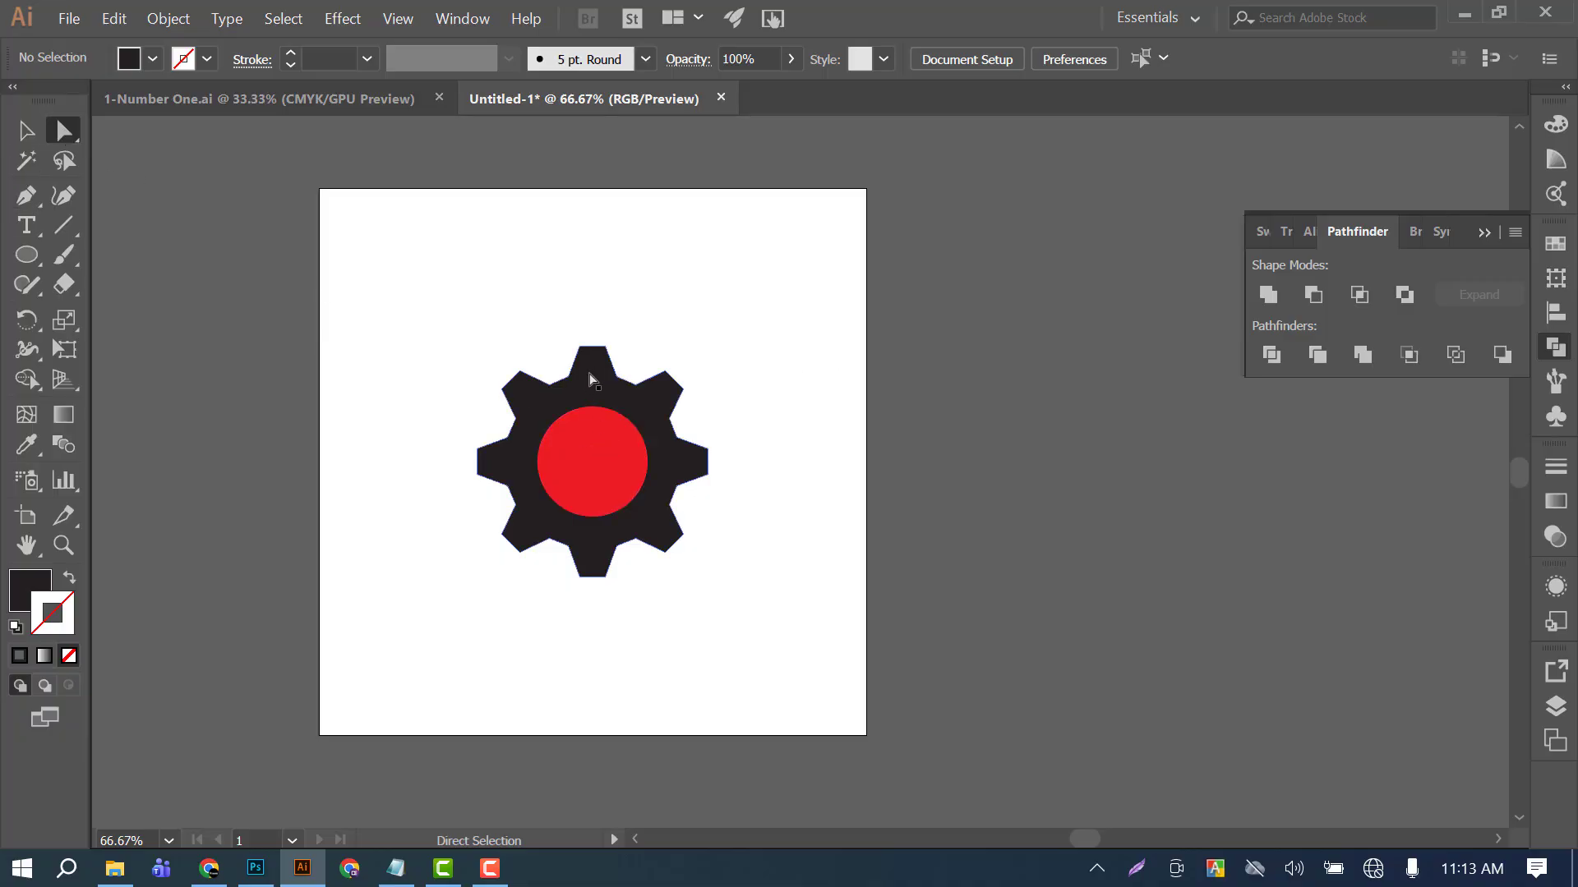
Increase the gear's chamfered corner radius to about 28.68 px and deselect the shape.
click(623, 383)
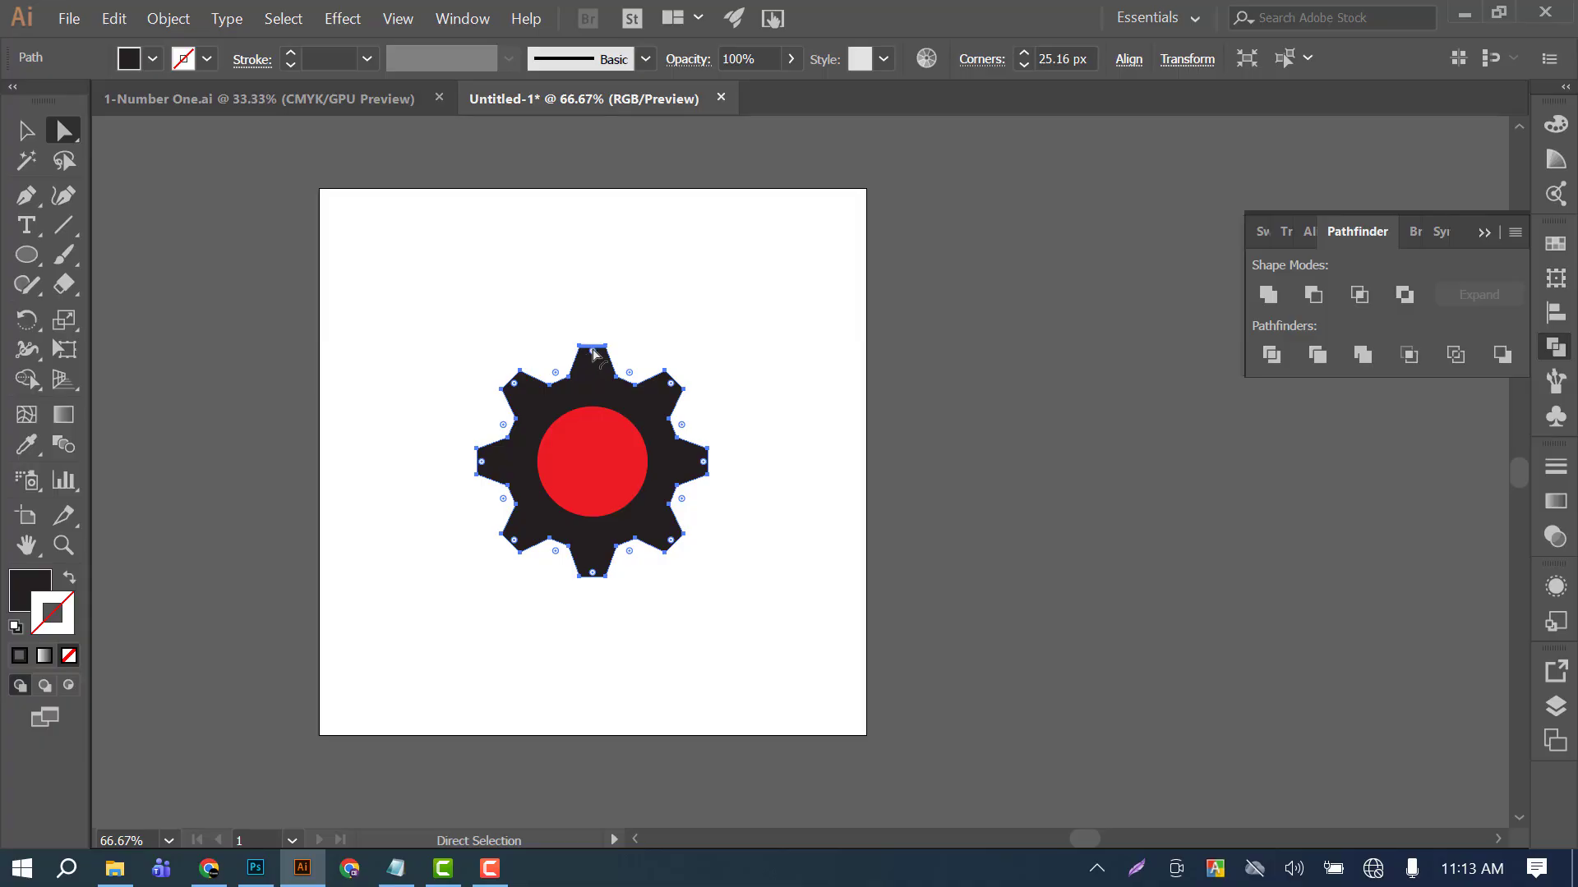
mouse_move(595, 354)
mouse_down()
mouse_move(613, 366)
mouse_move(657, 355)
mouse_move(593, 349)
mouse_move(592, 376)
mouse_move(594, 360)
mouse_up()
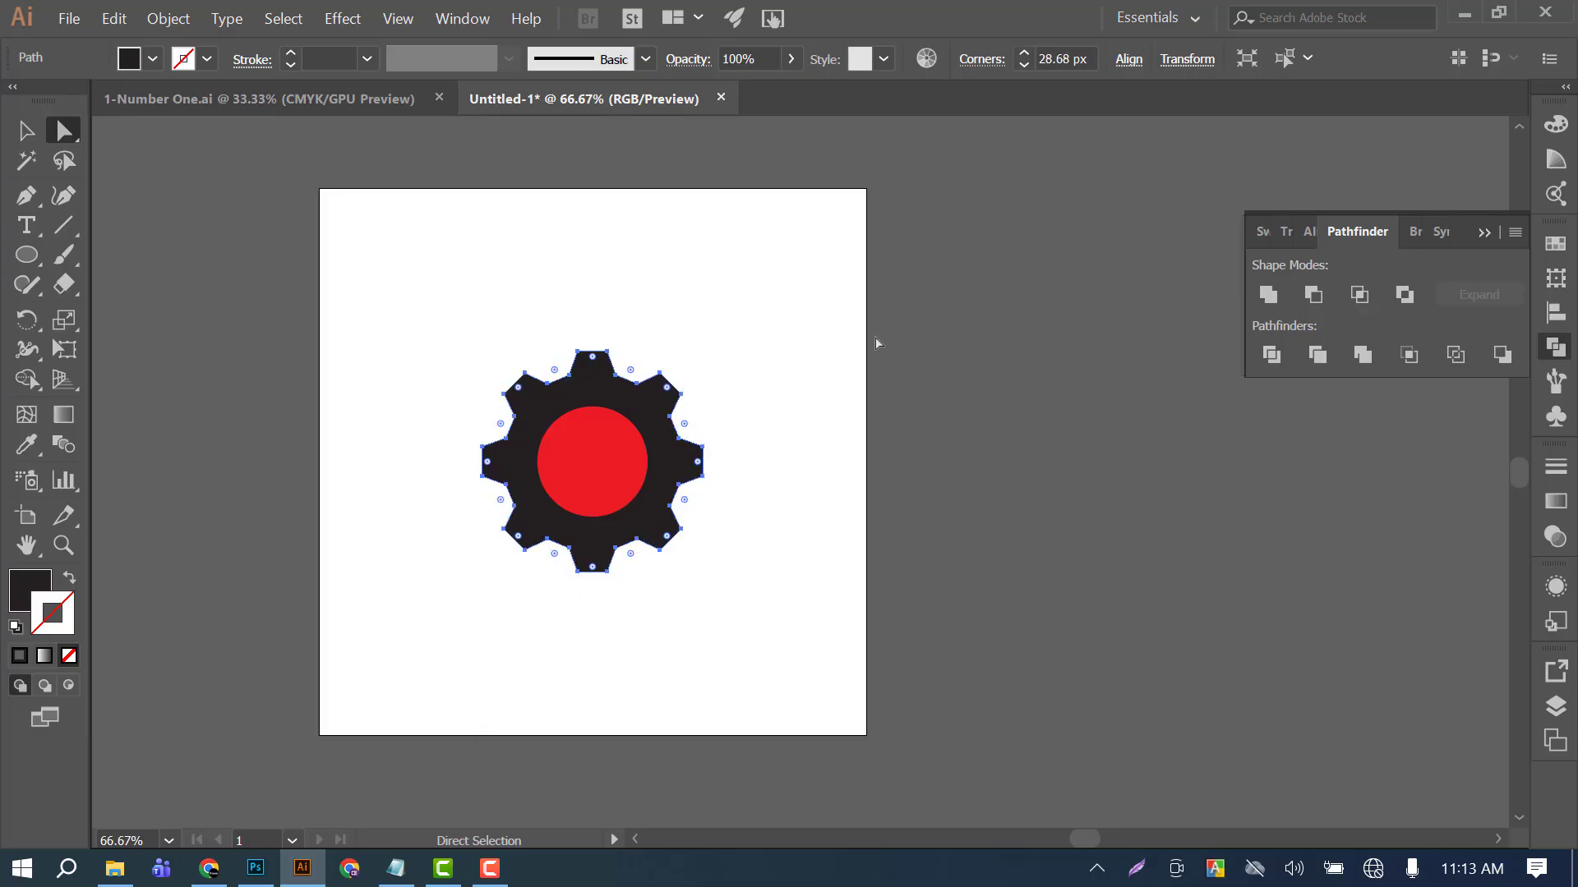
key(v)
click(795, 299)
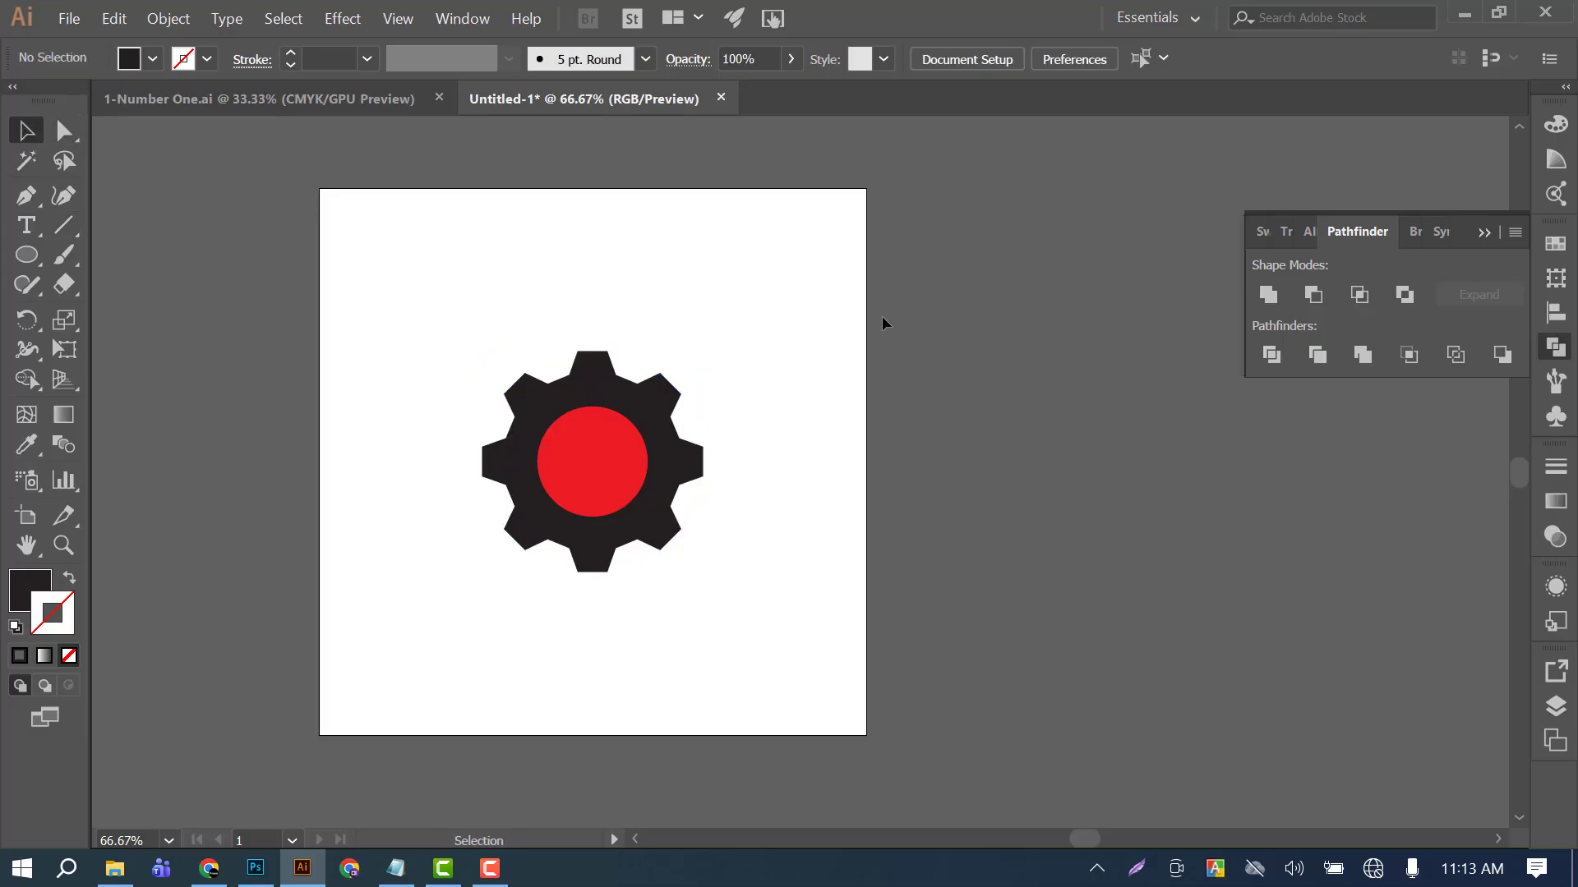
Enlarge the red circle further about its center, leaving a thinner black ring inside the gear teeth.
click(594, 464)
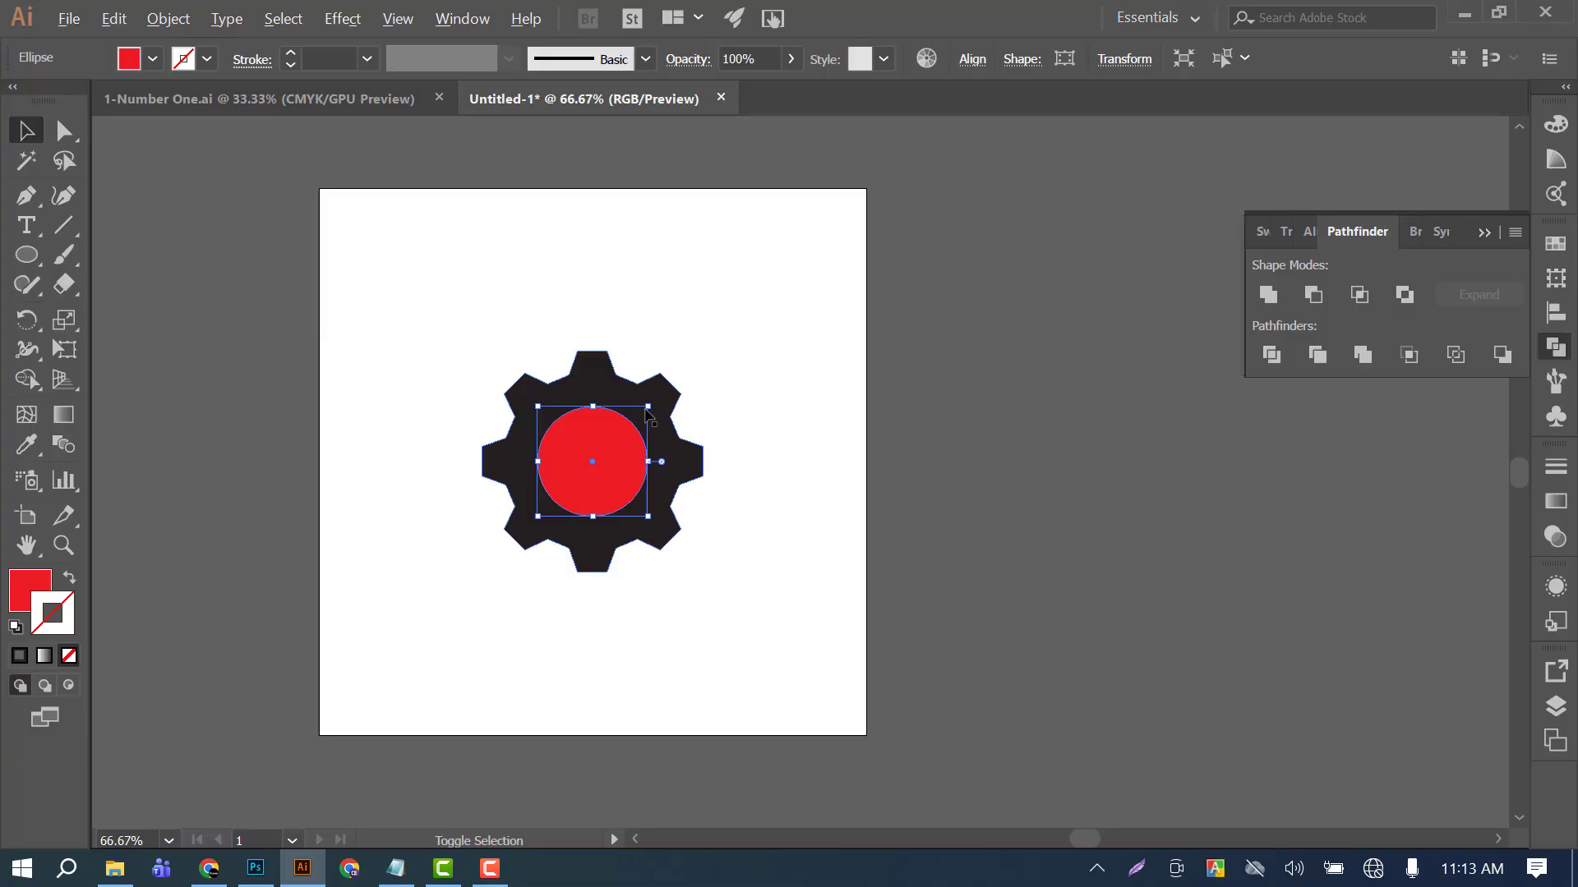
drag(646, 410, 660, 394)
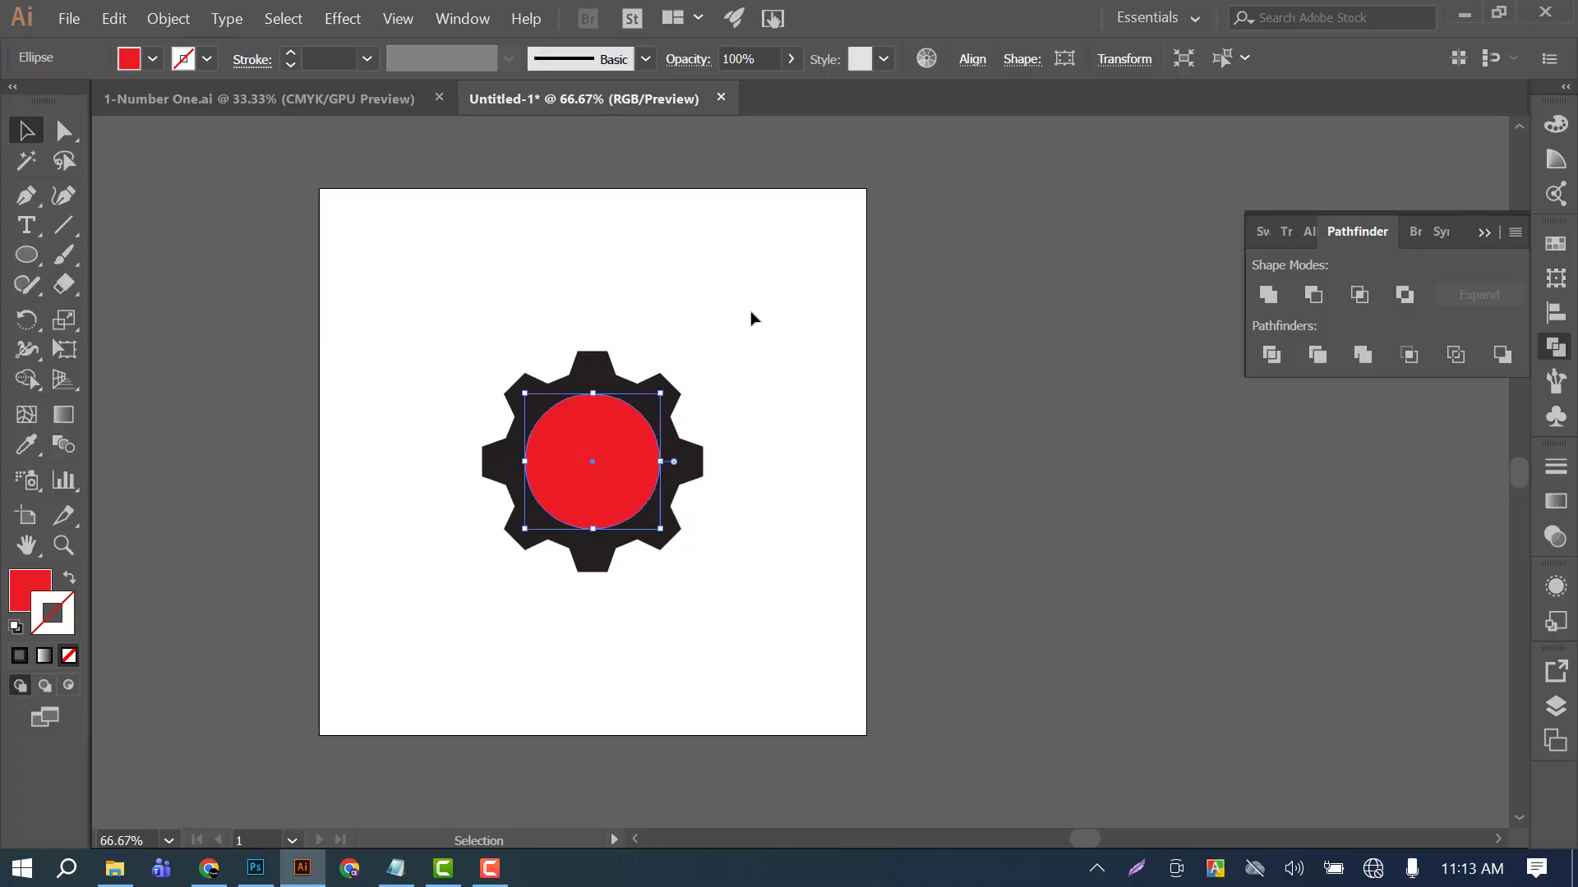
click(752, 319)
drag(528, 299, 721, 554)
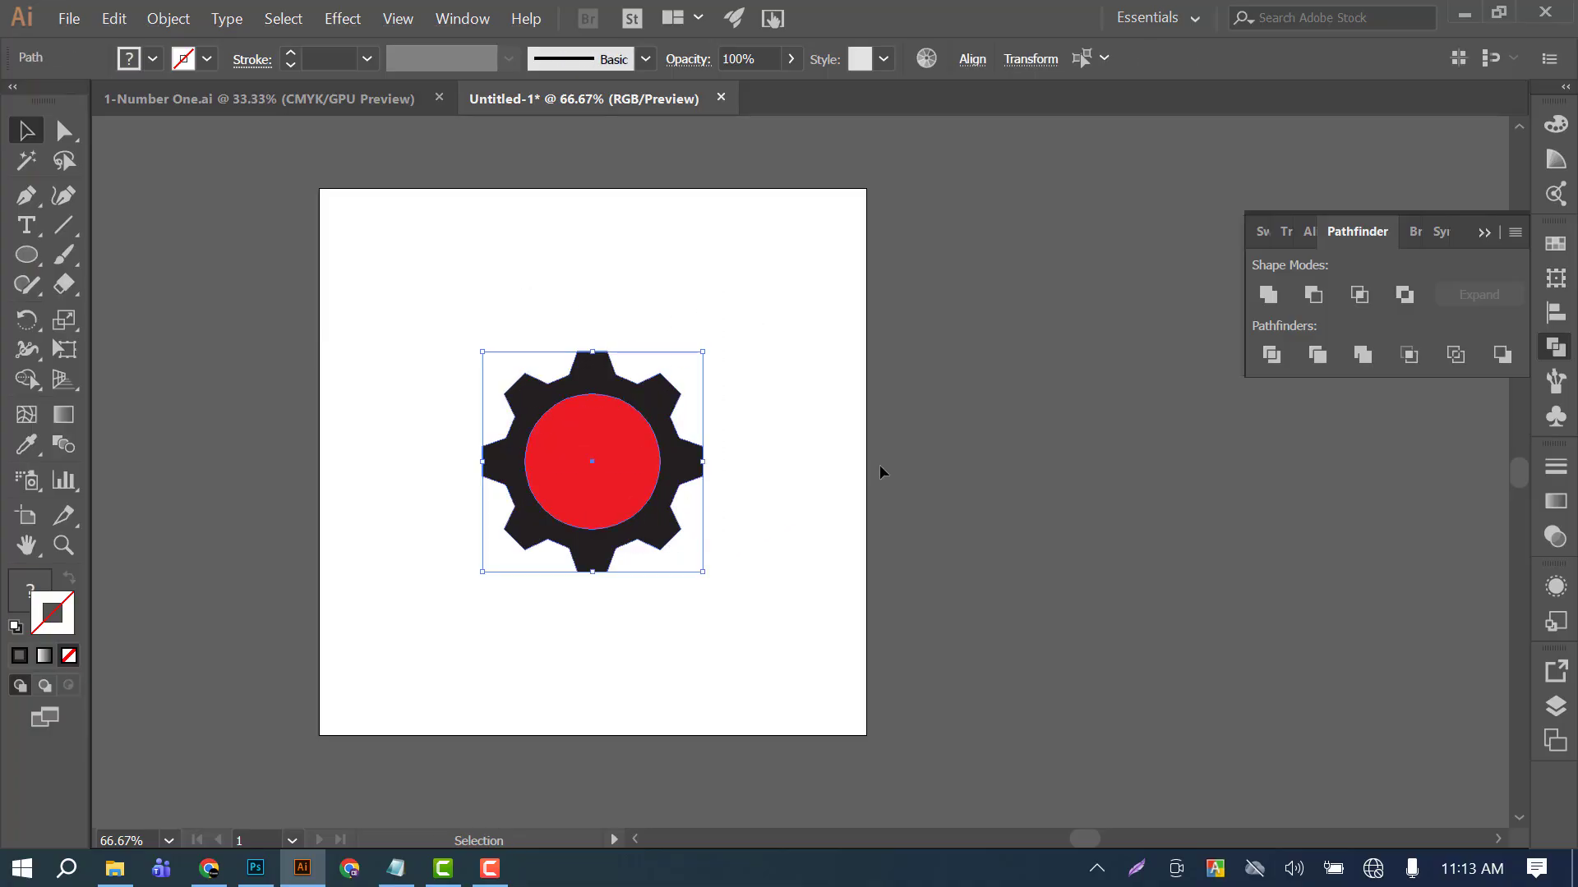
click(845, 478)
click(574, 442)
click(875, 377)
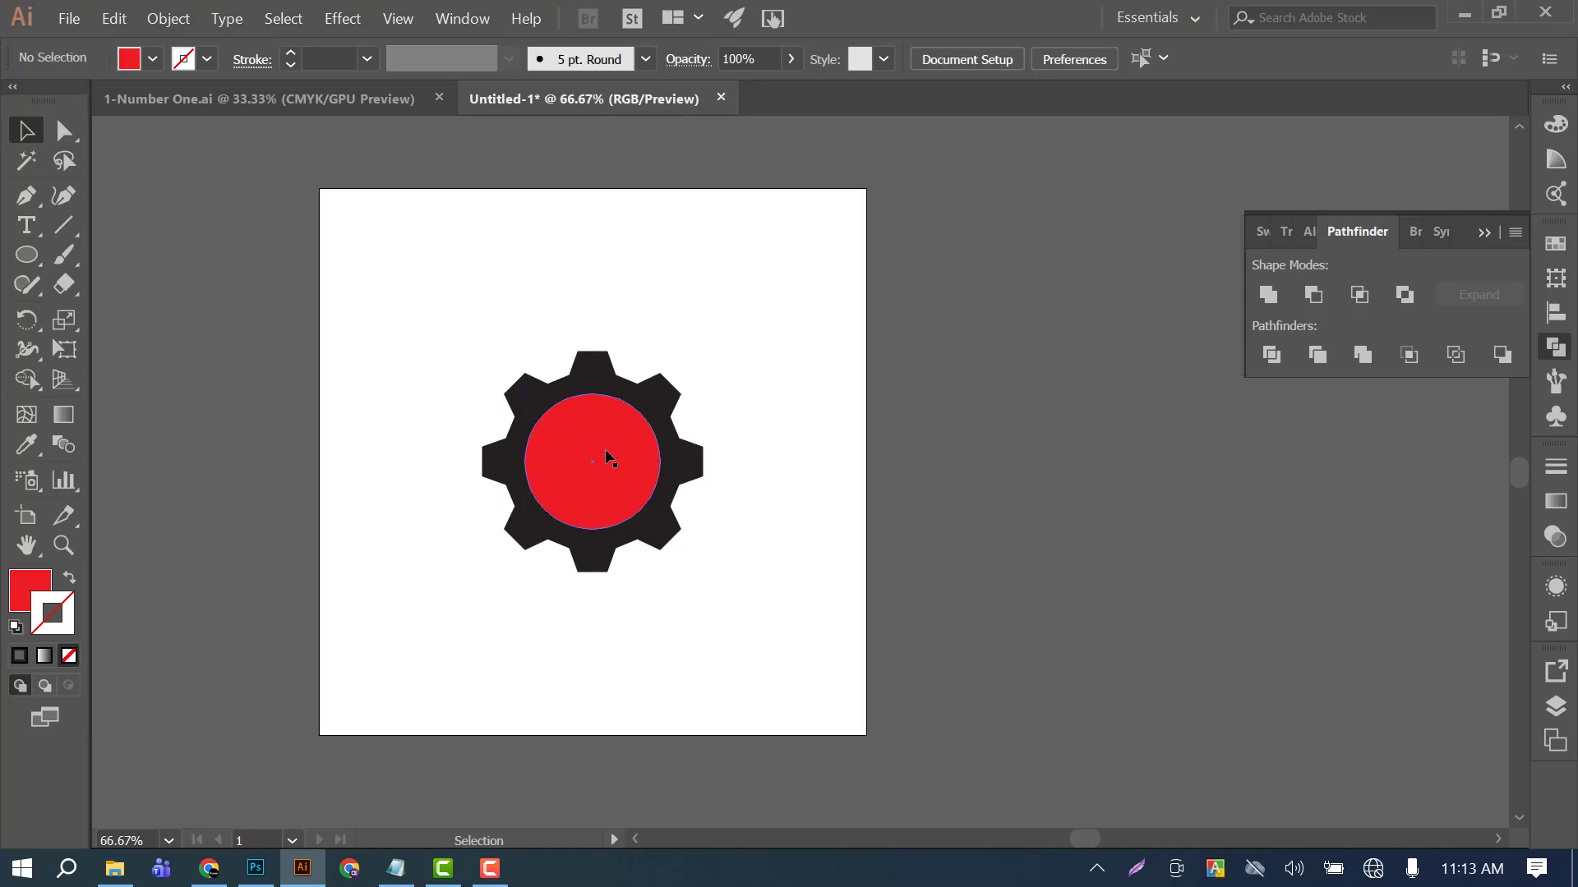
click(606, 451)
drag(482, 306, 718, 496)
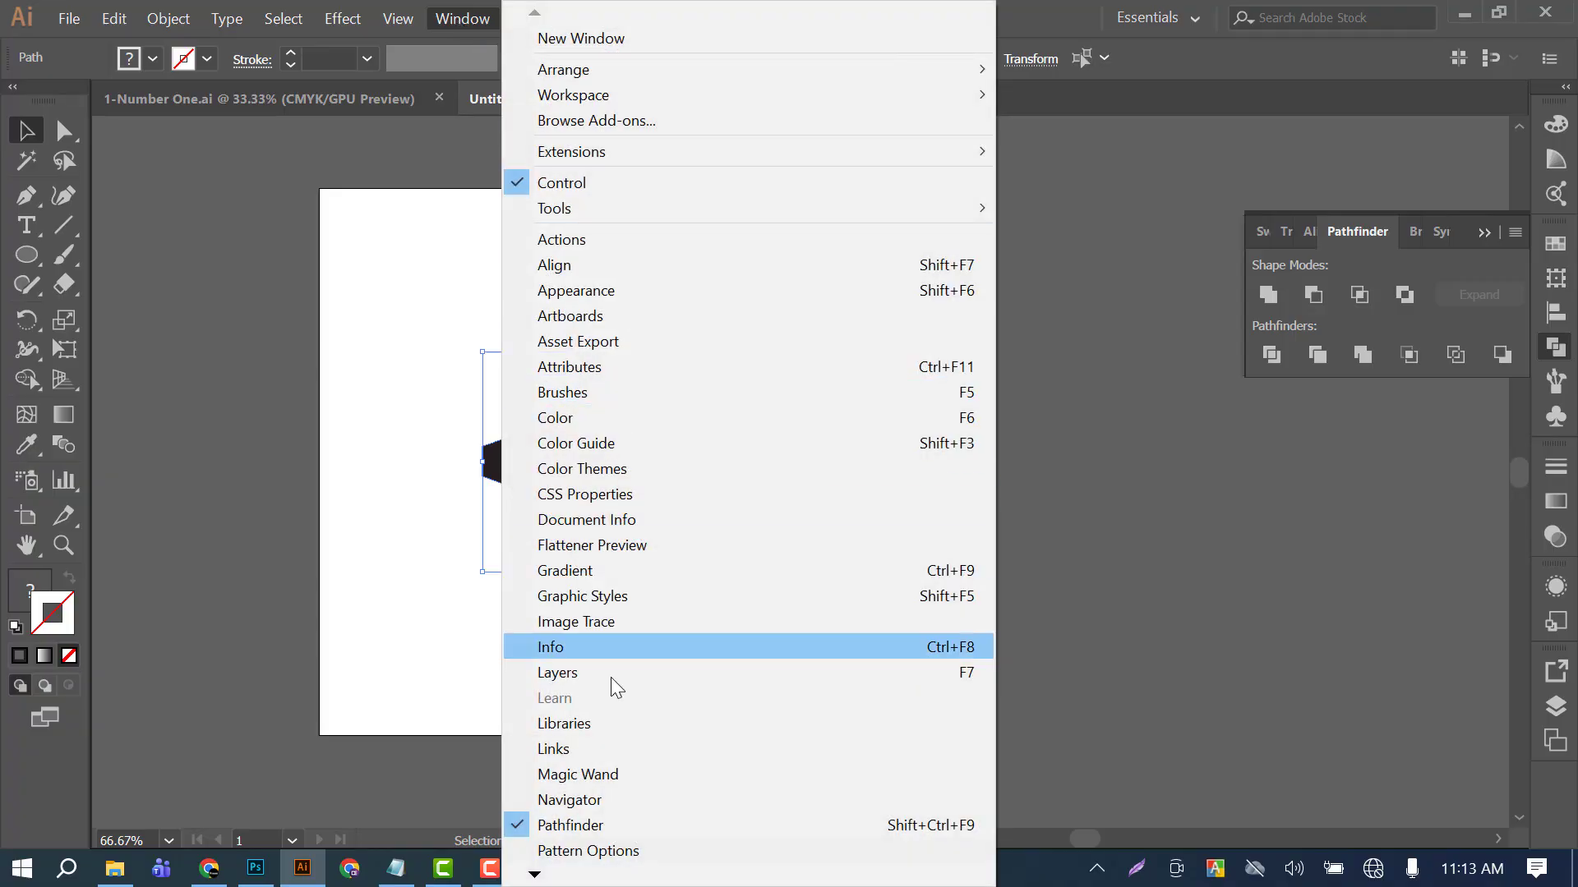
Hide the Pathfinder panel and show it again.
click(564, 825)
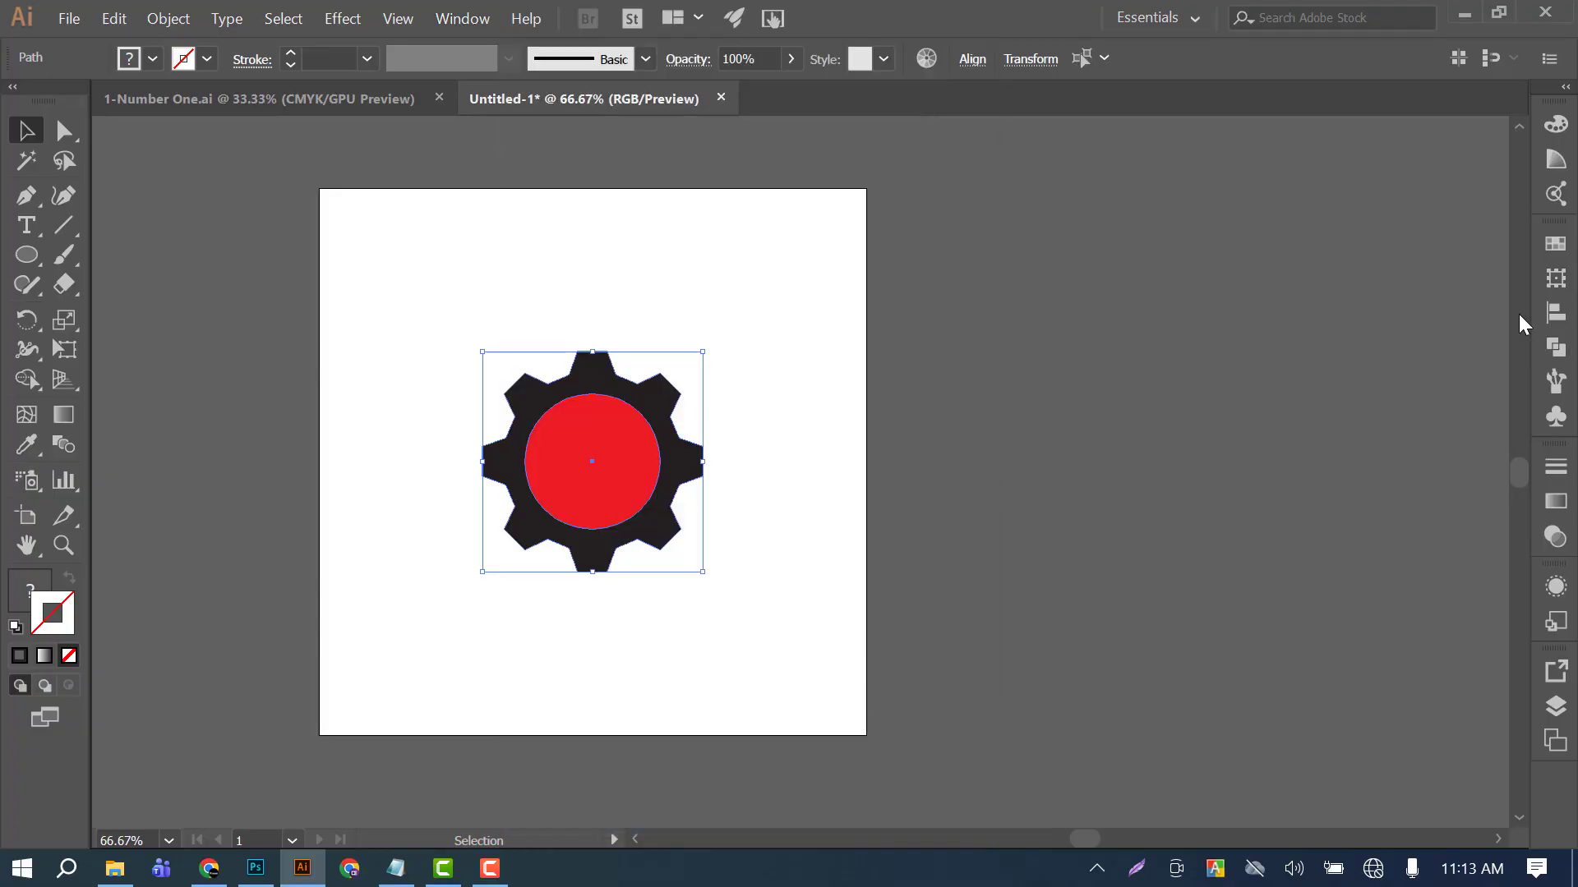
click(460, 19)
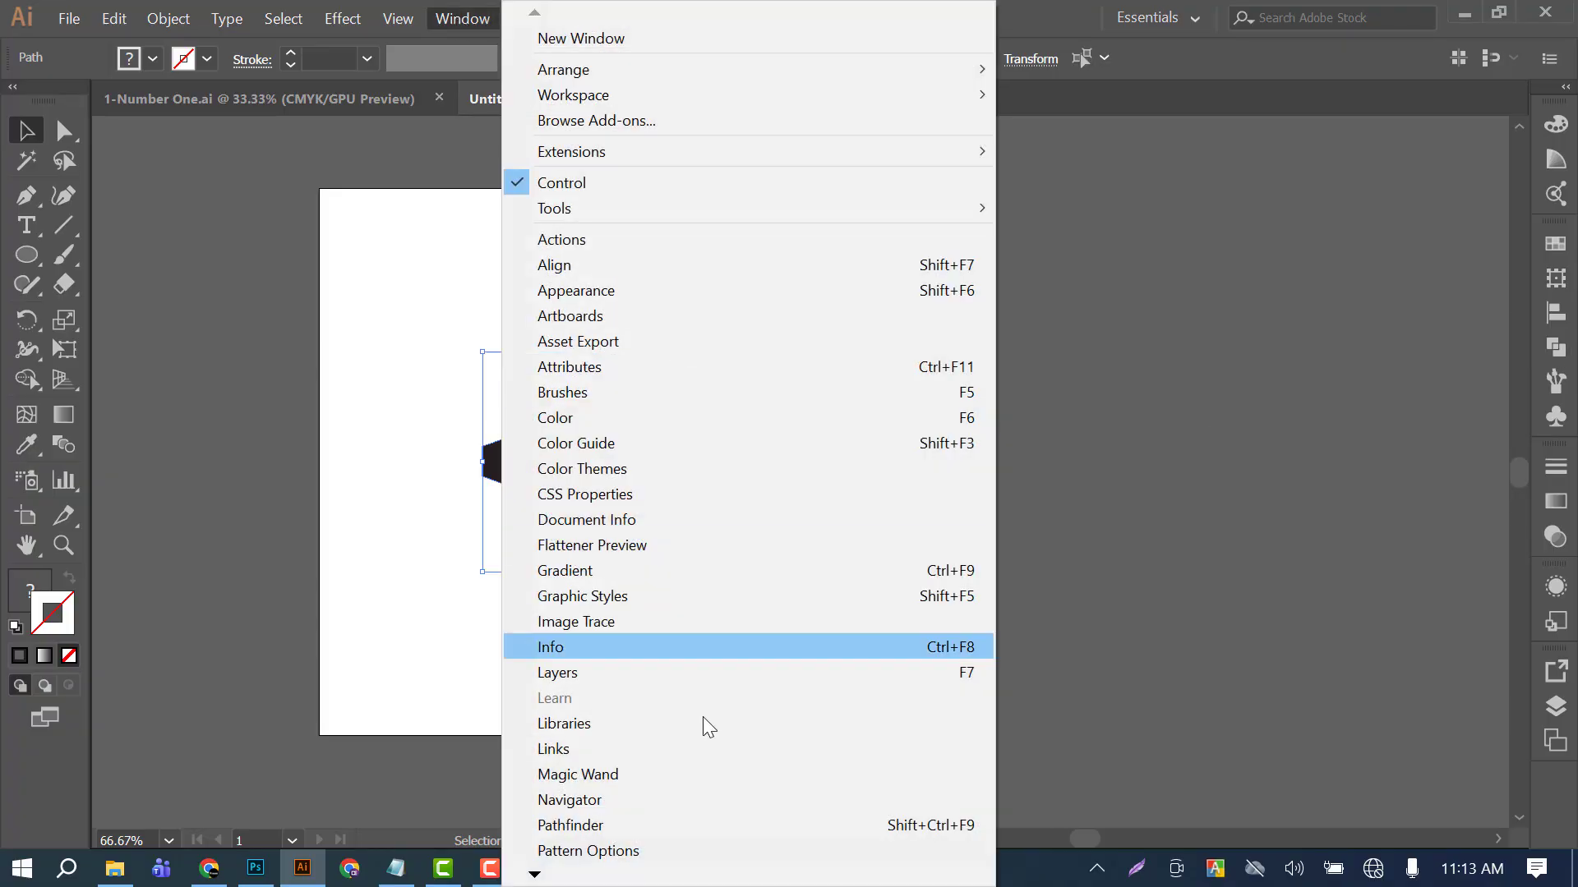
click(590, 824)
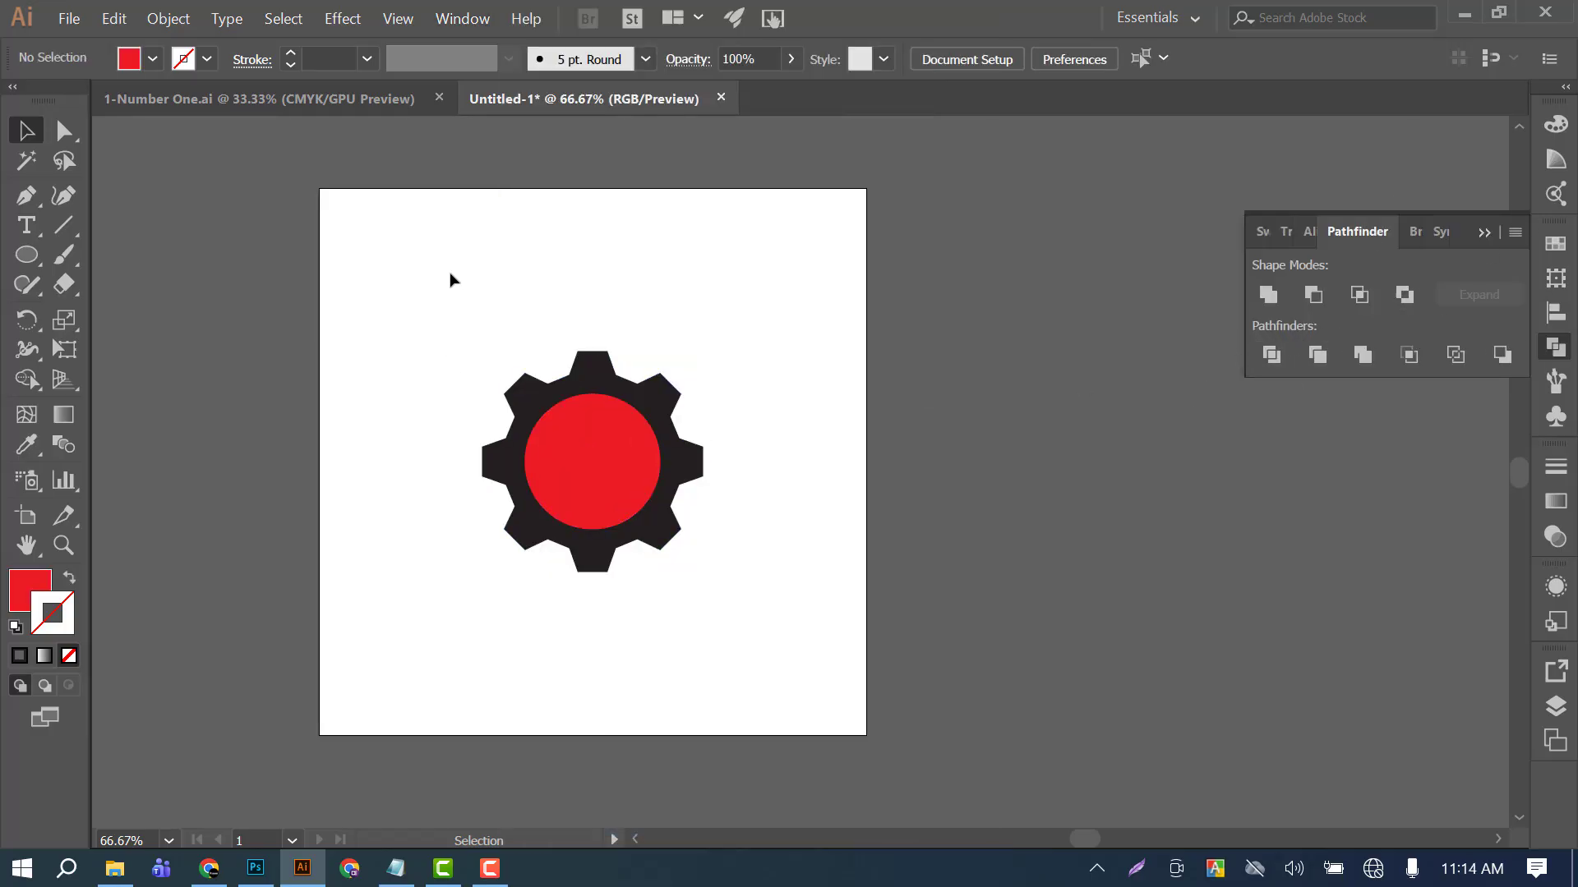
Select the black gear shape and the red circle together, apply Pathfinder Trim to them, and deselect.
drag(451, 274, 828, 692)
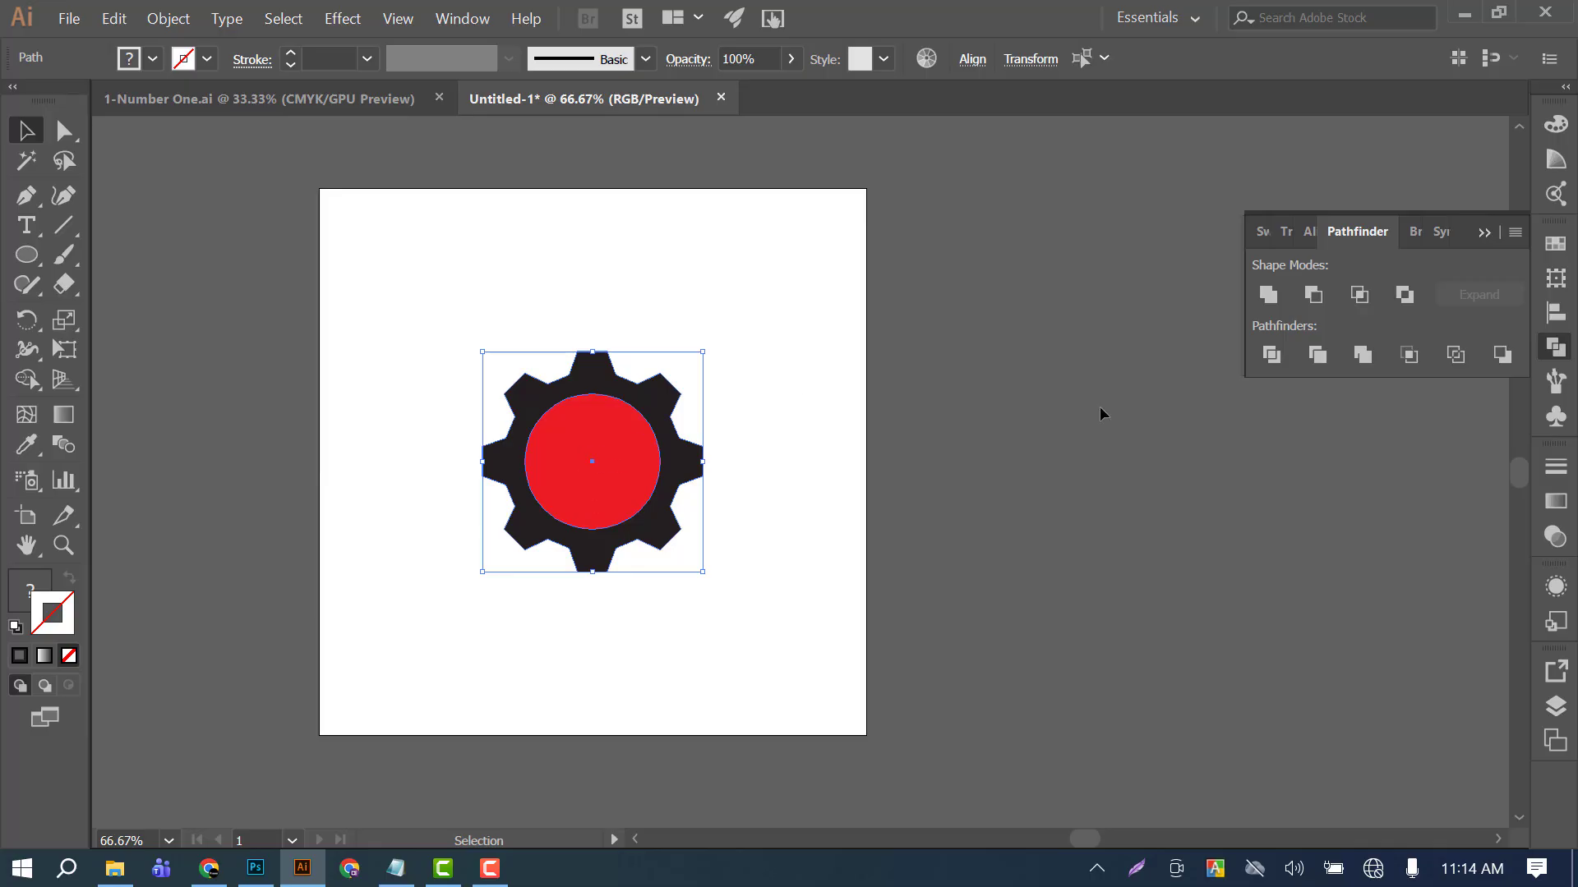
click(1315, 354)
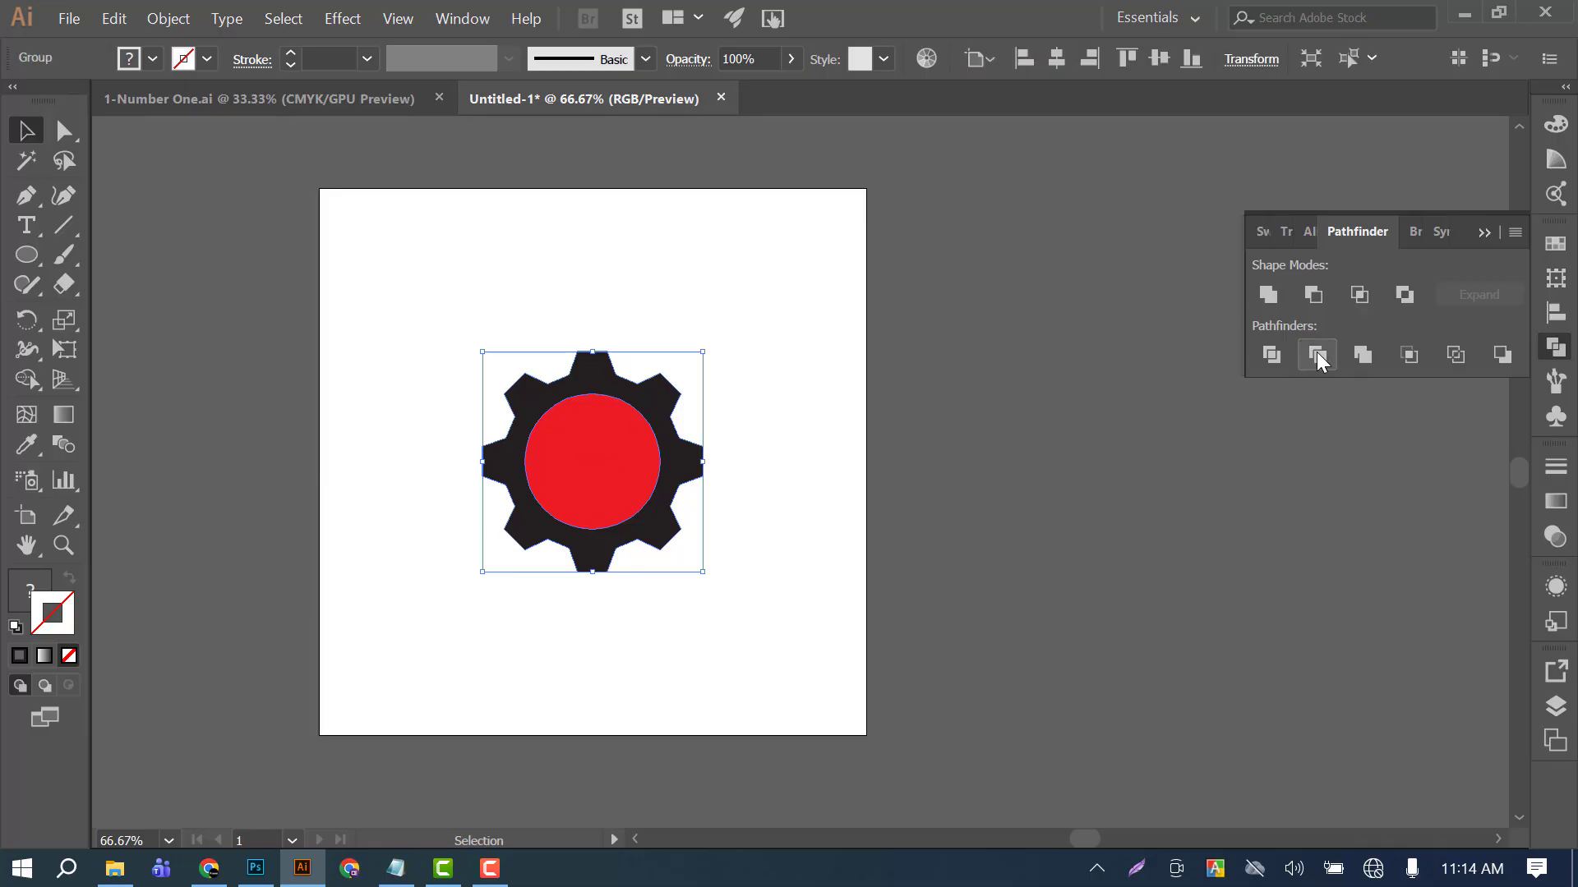
click(733, 392)
Ungroup the trimmed gear and red circle so each piece can be selected separately, and deselect.
click(567, 458)
click(823, 408)
click(620, 434)
click(786, 396)
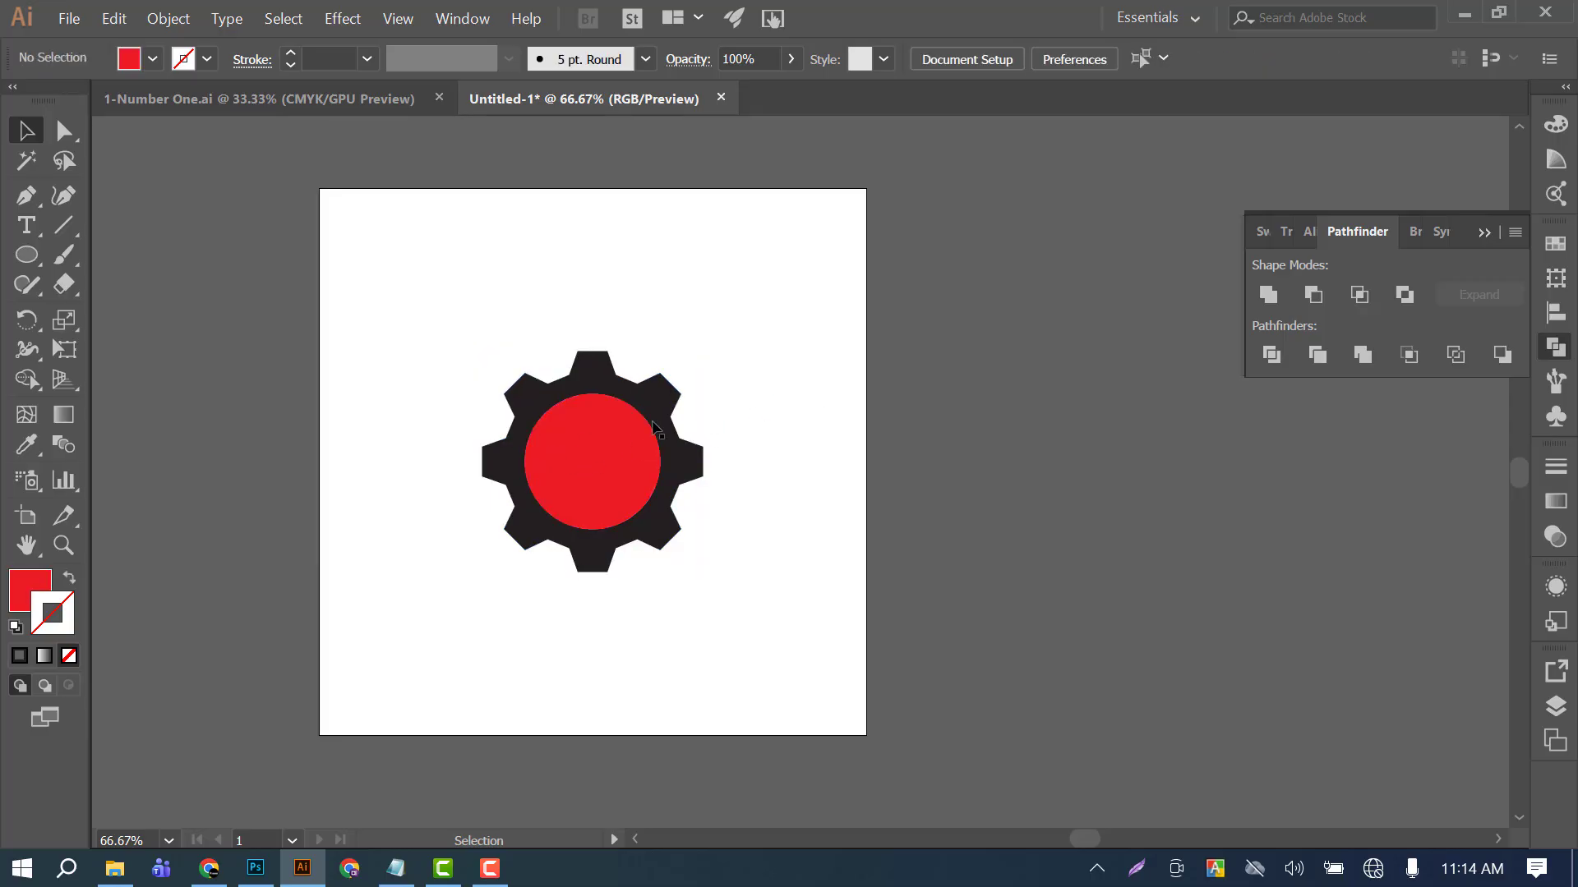
click(578, 443)
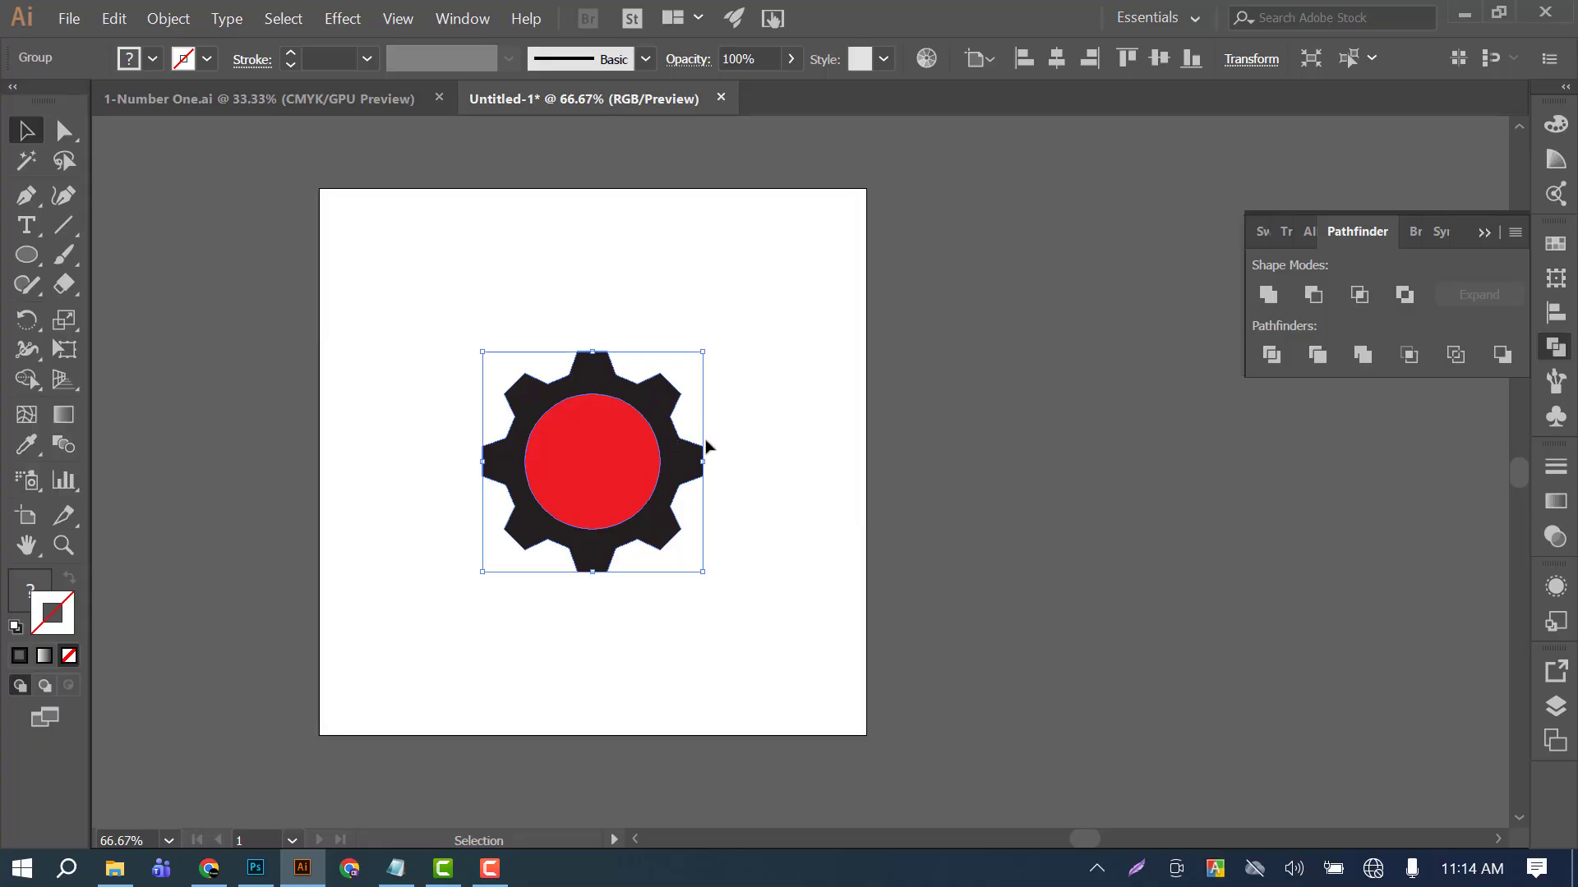
right_click(608, 412)
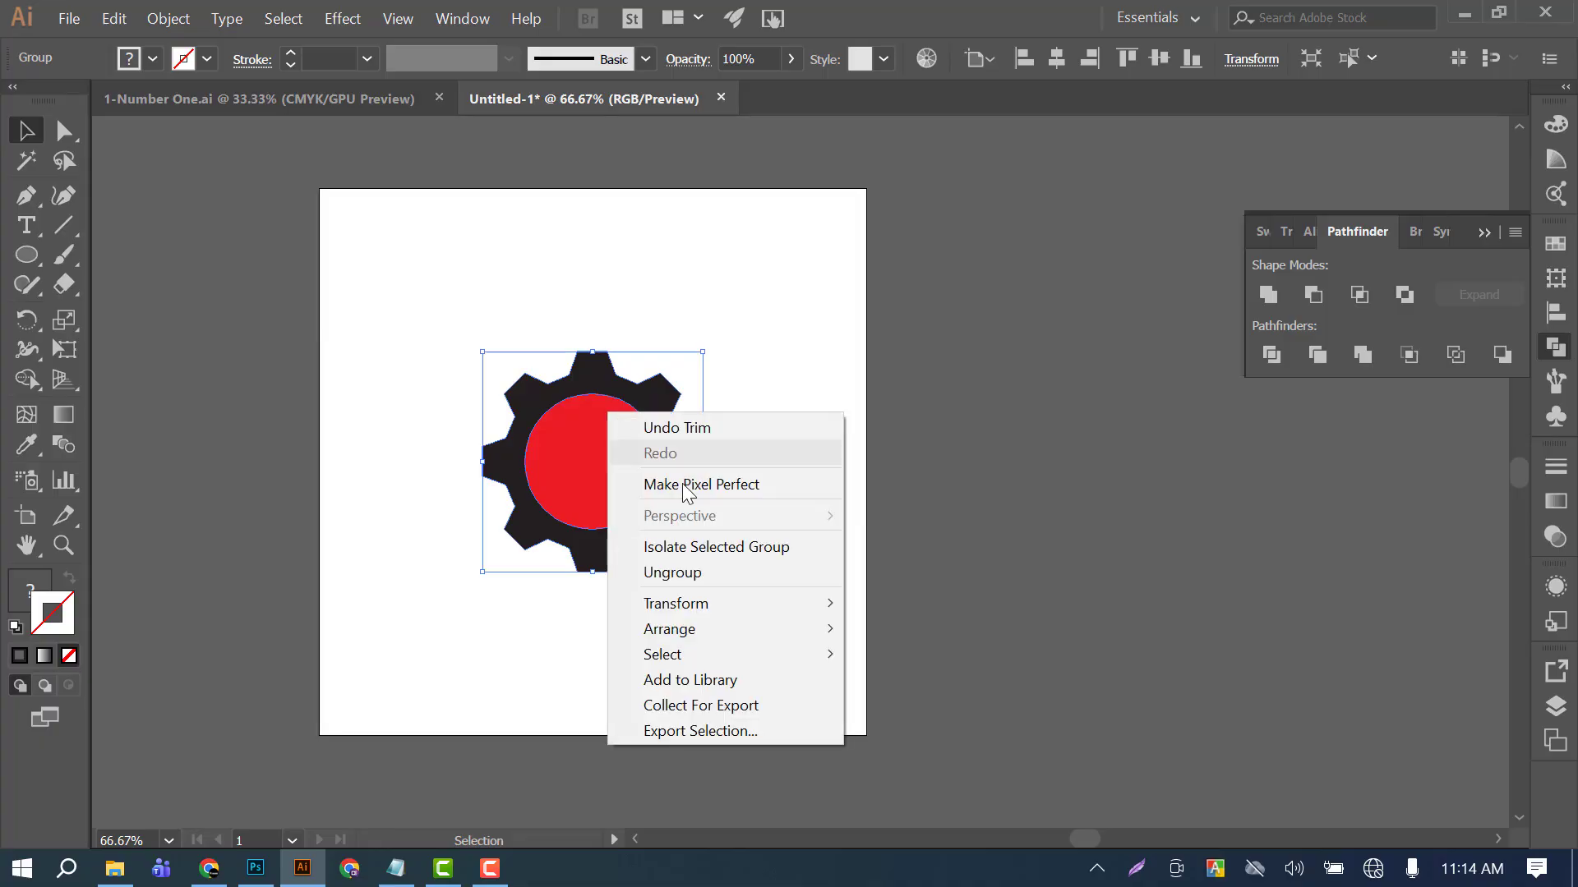
click(674, 573)
click(803, 490)
Move the red circle out of the gear to check the cut-out hole, and undo the move.
drag(564, 451, 753, 463)
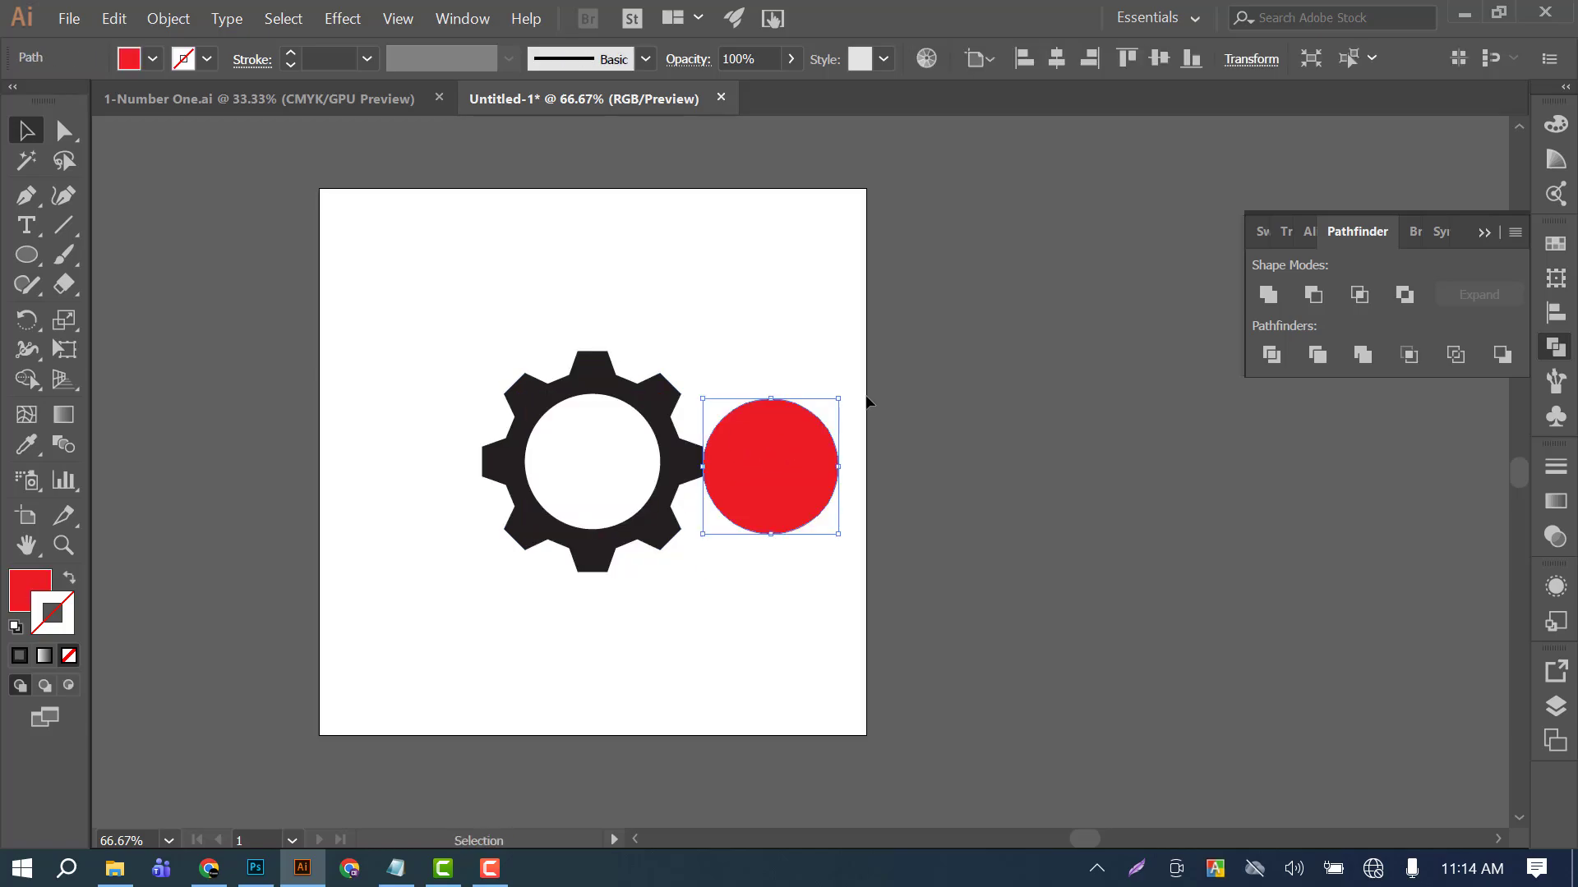
key(ctrl+z)
Shrink the red circle slightly about its center, leaving a white ring inside the gear's hole, and deselect it.
click(564, 467)
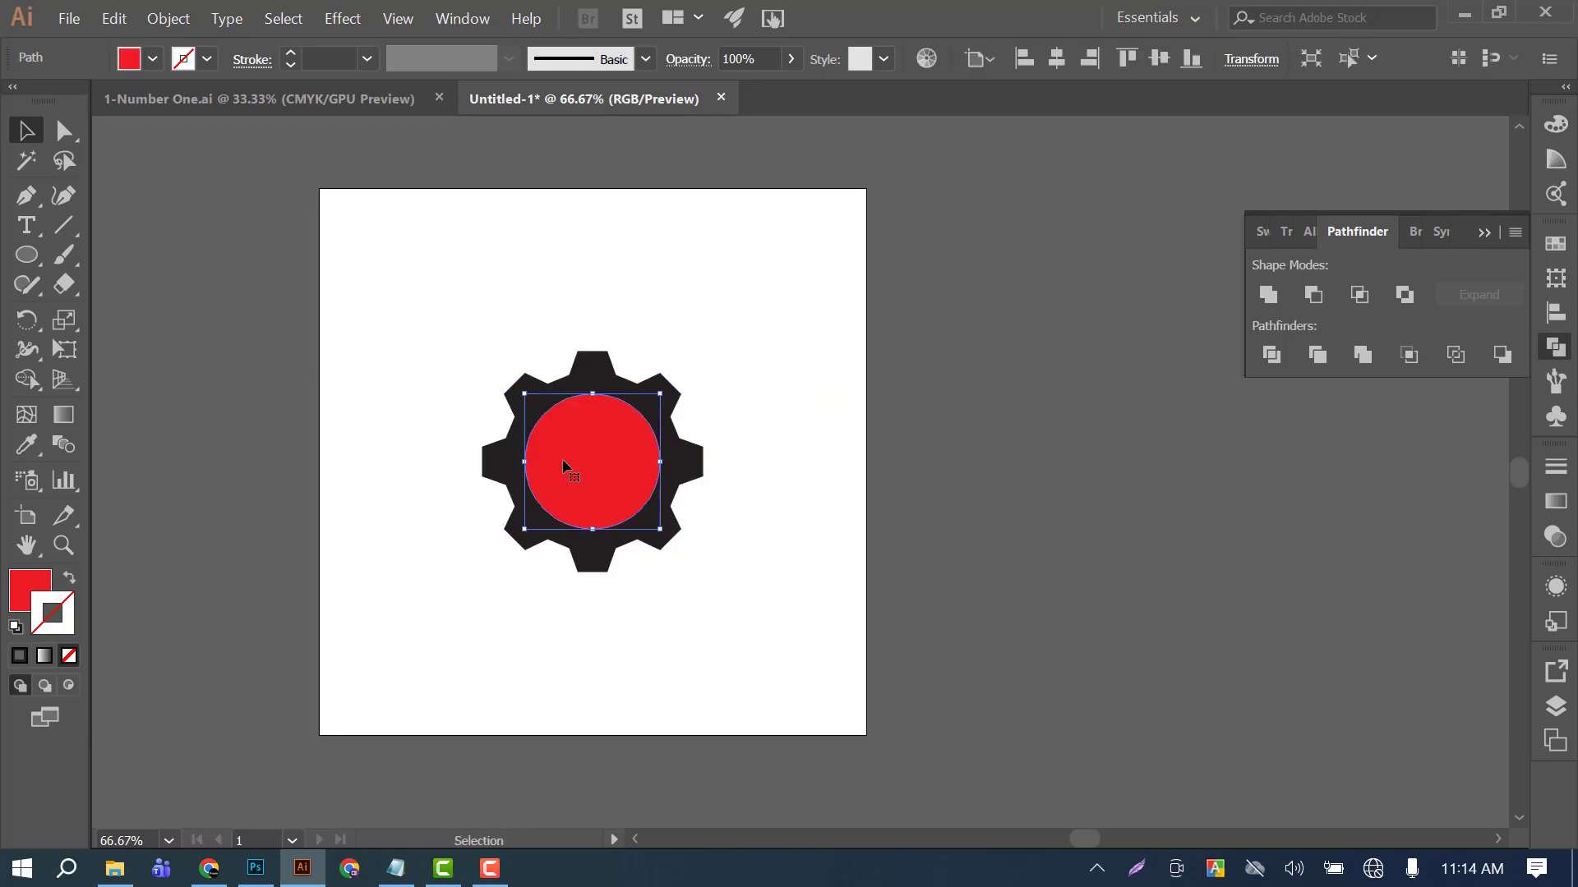
drag(662, 393, 654, 406)
click(729, 352)
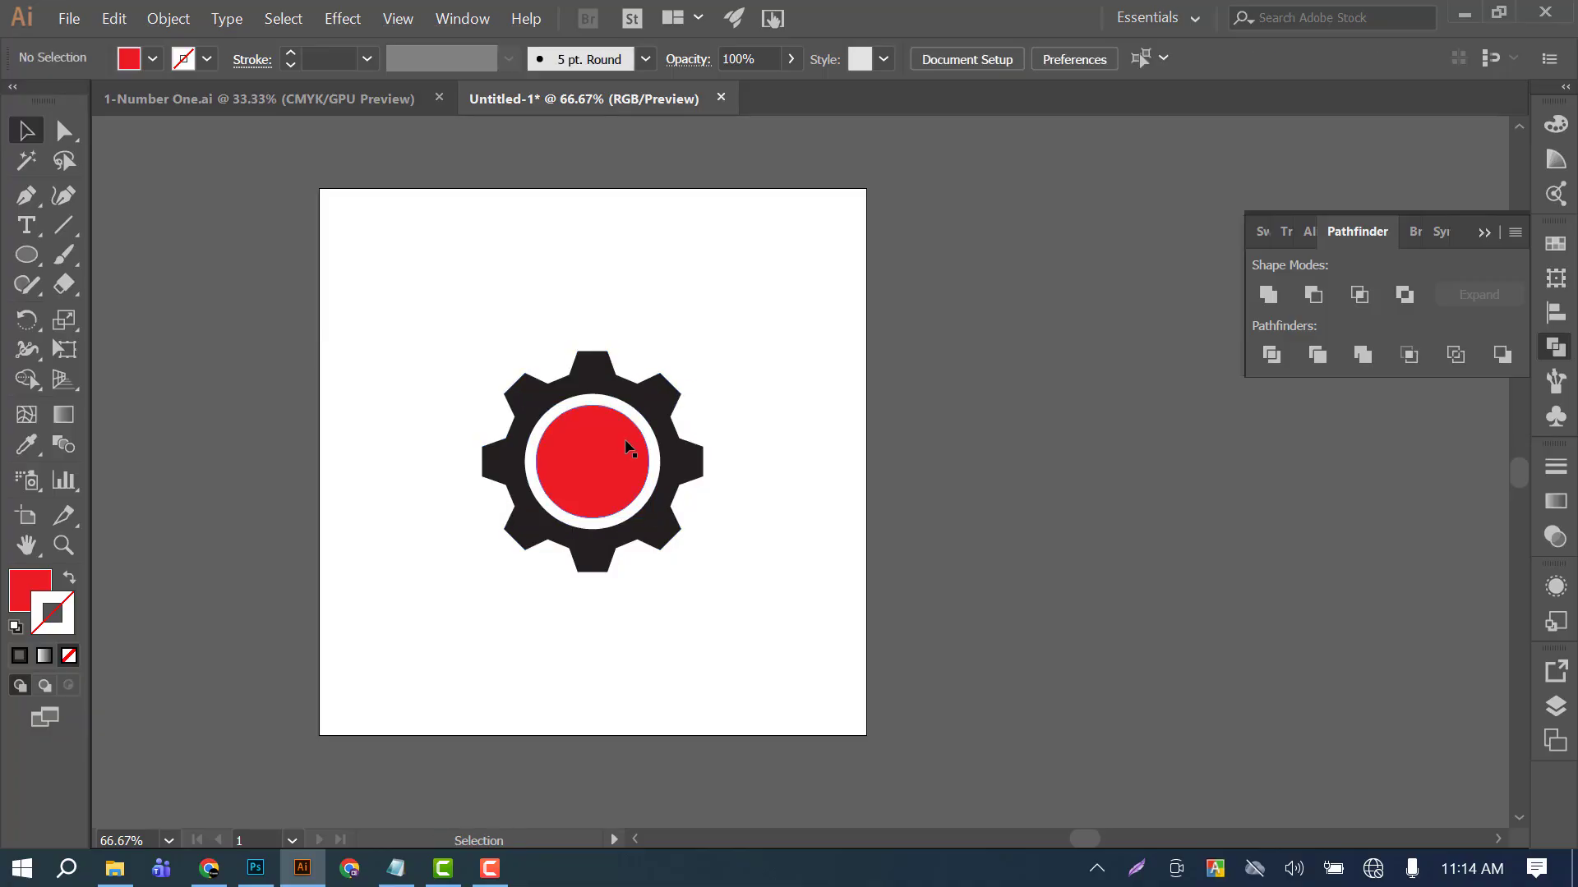
click(633, 426)
click(777, 330)
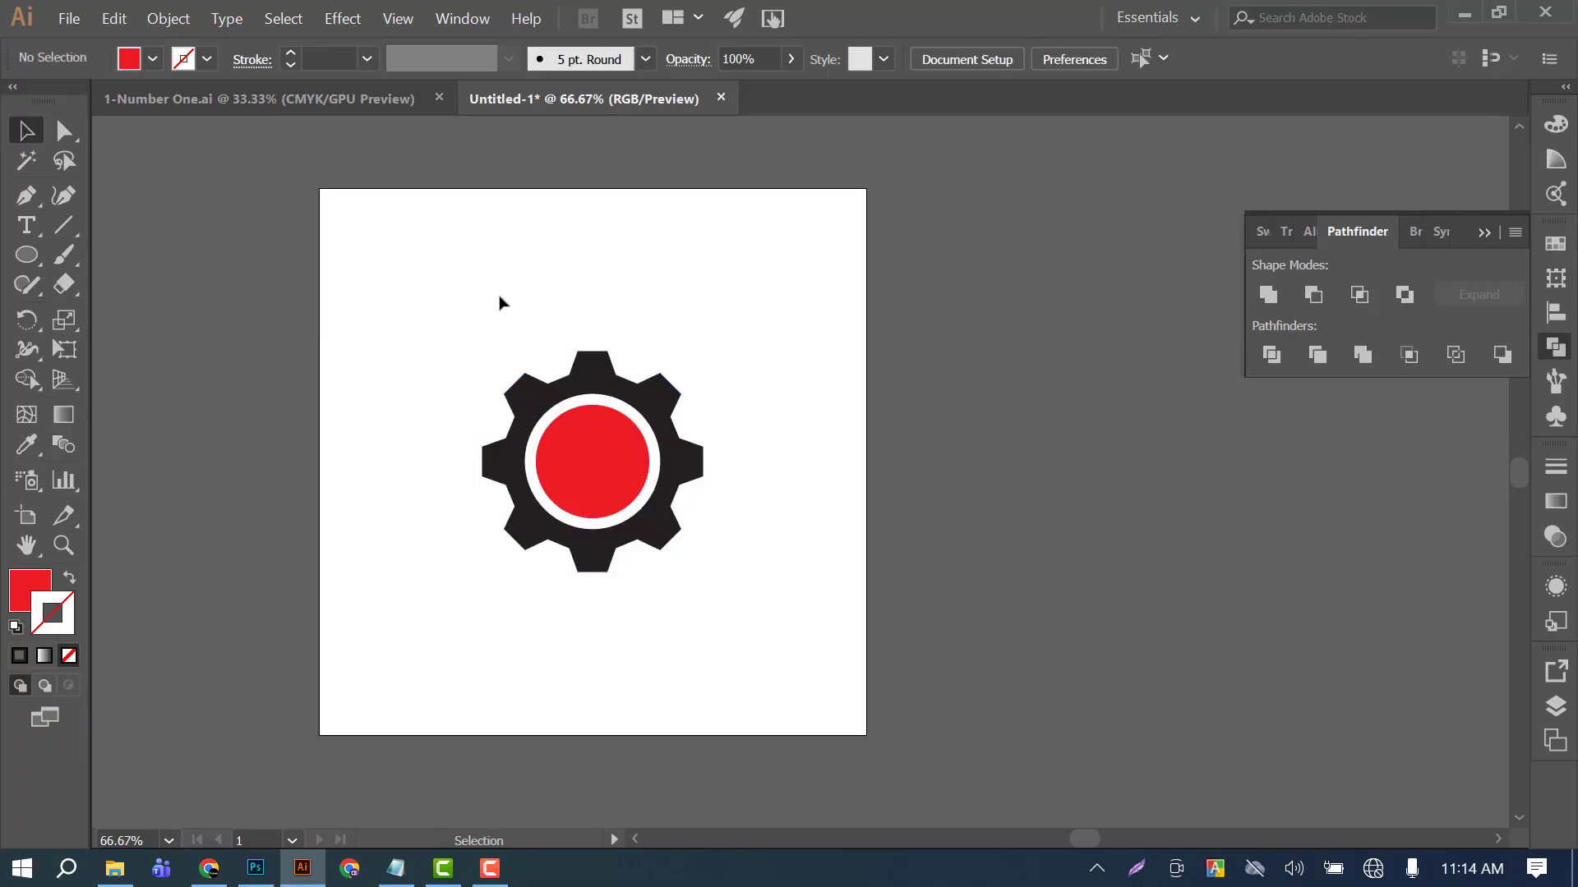
Swap the gear's fill and stroke to turn it into a black outline without fill.
click(601, 367)
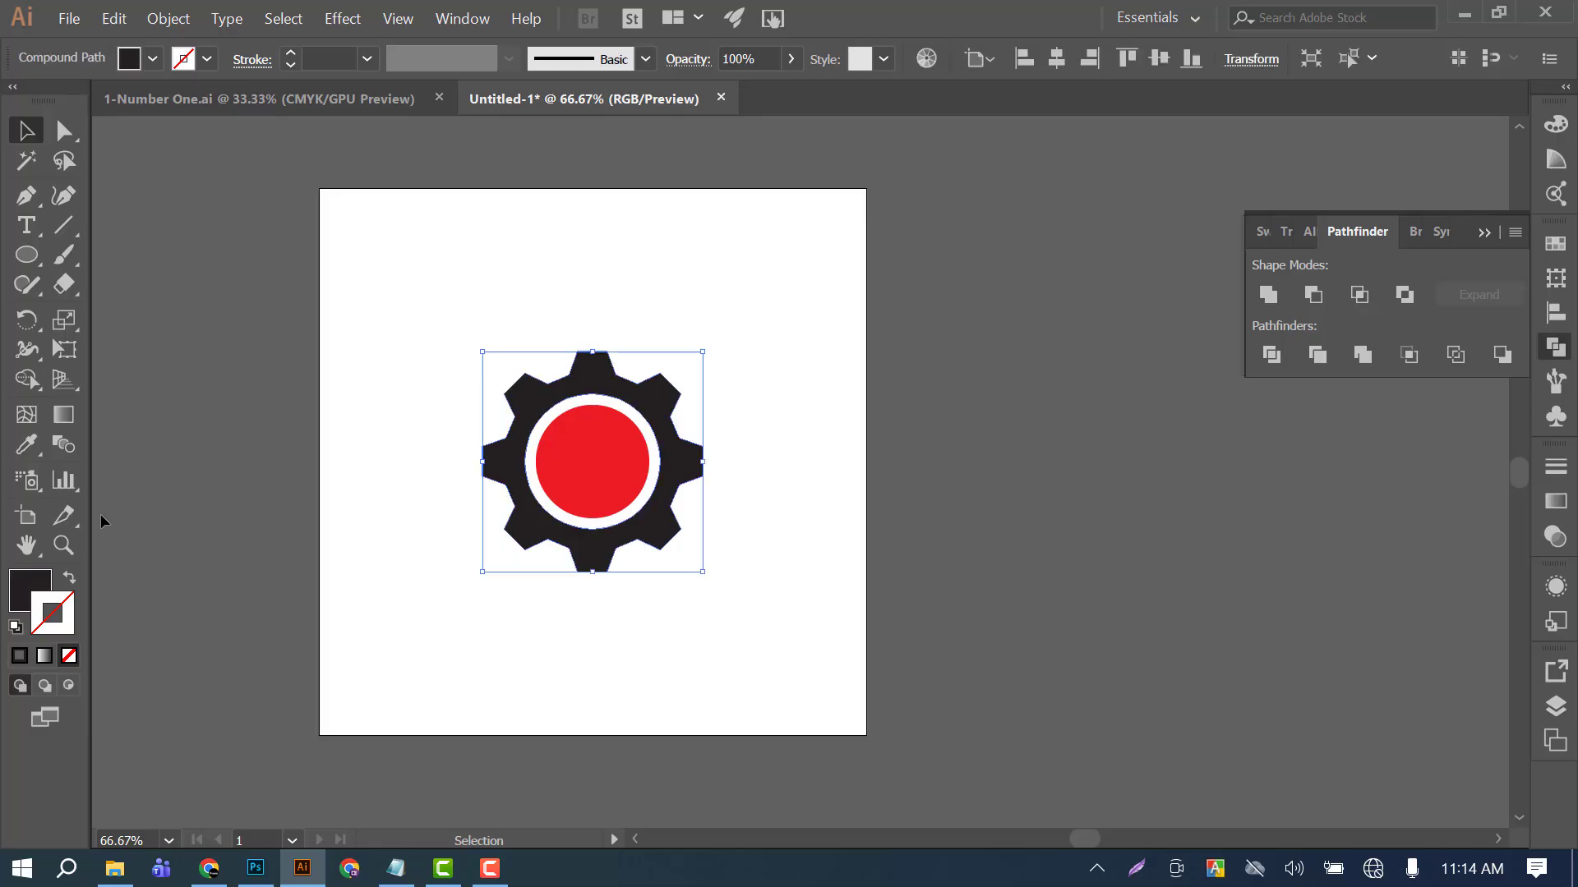
click(71, 580)
click(386, 320)
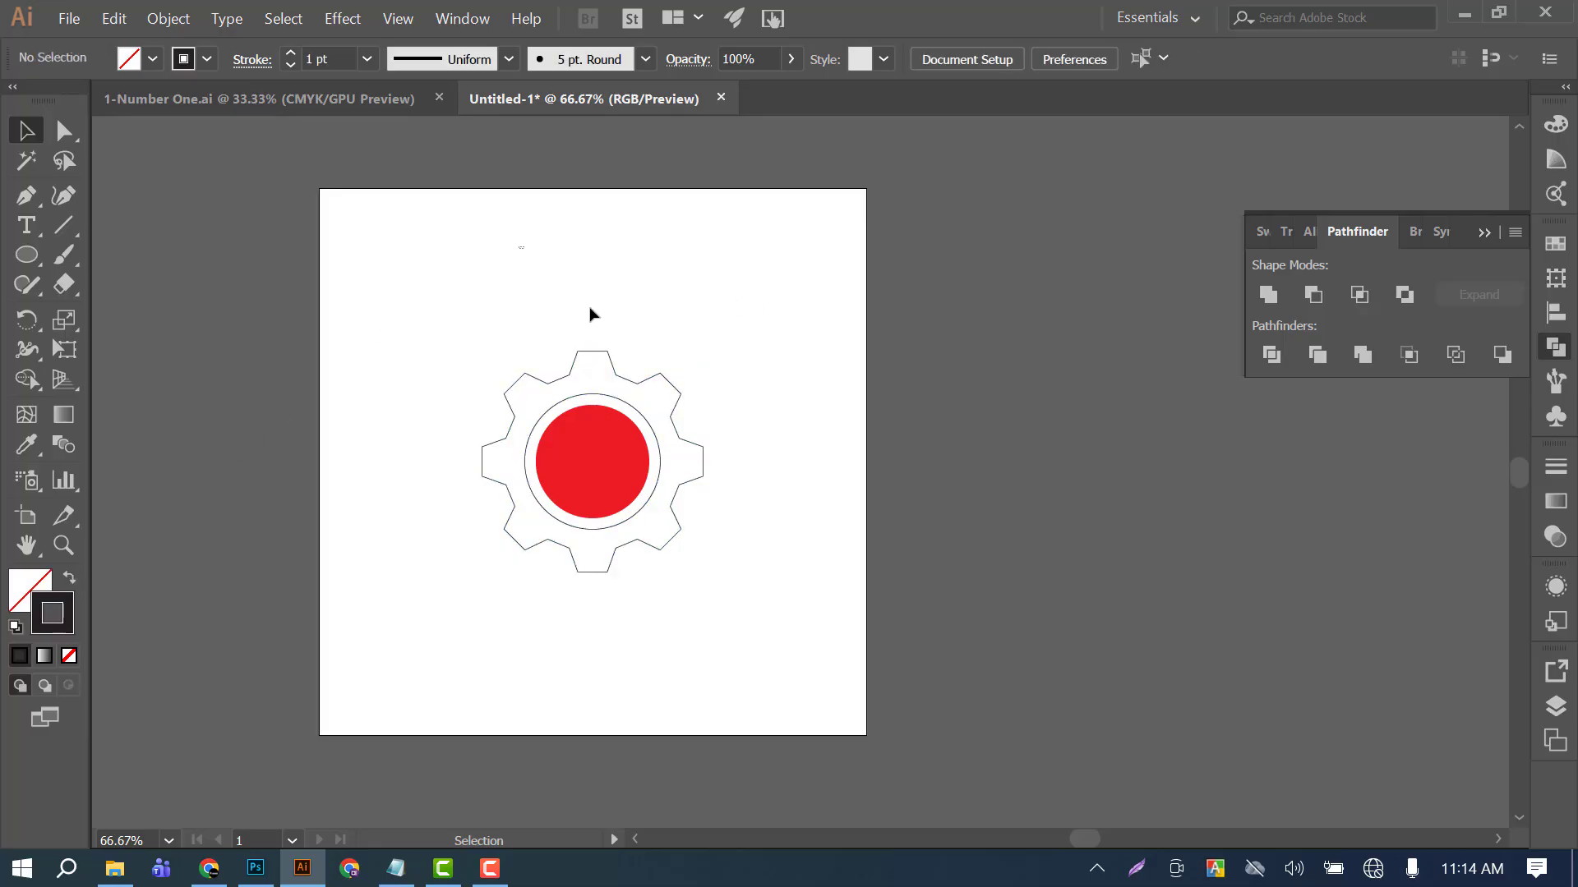
Set the outlined gear's stroke weight to 5 pt and deselect it.
drag(519, 247, 634, 403)
click(252, 72)
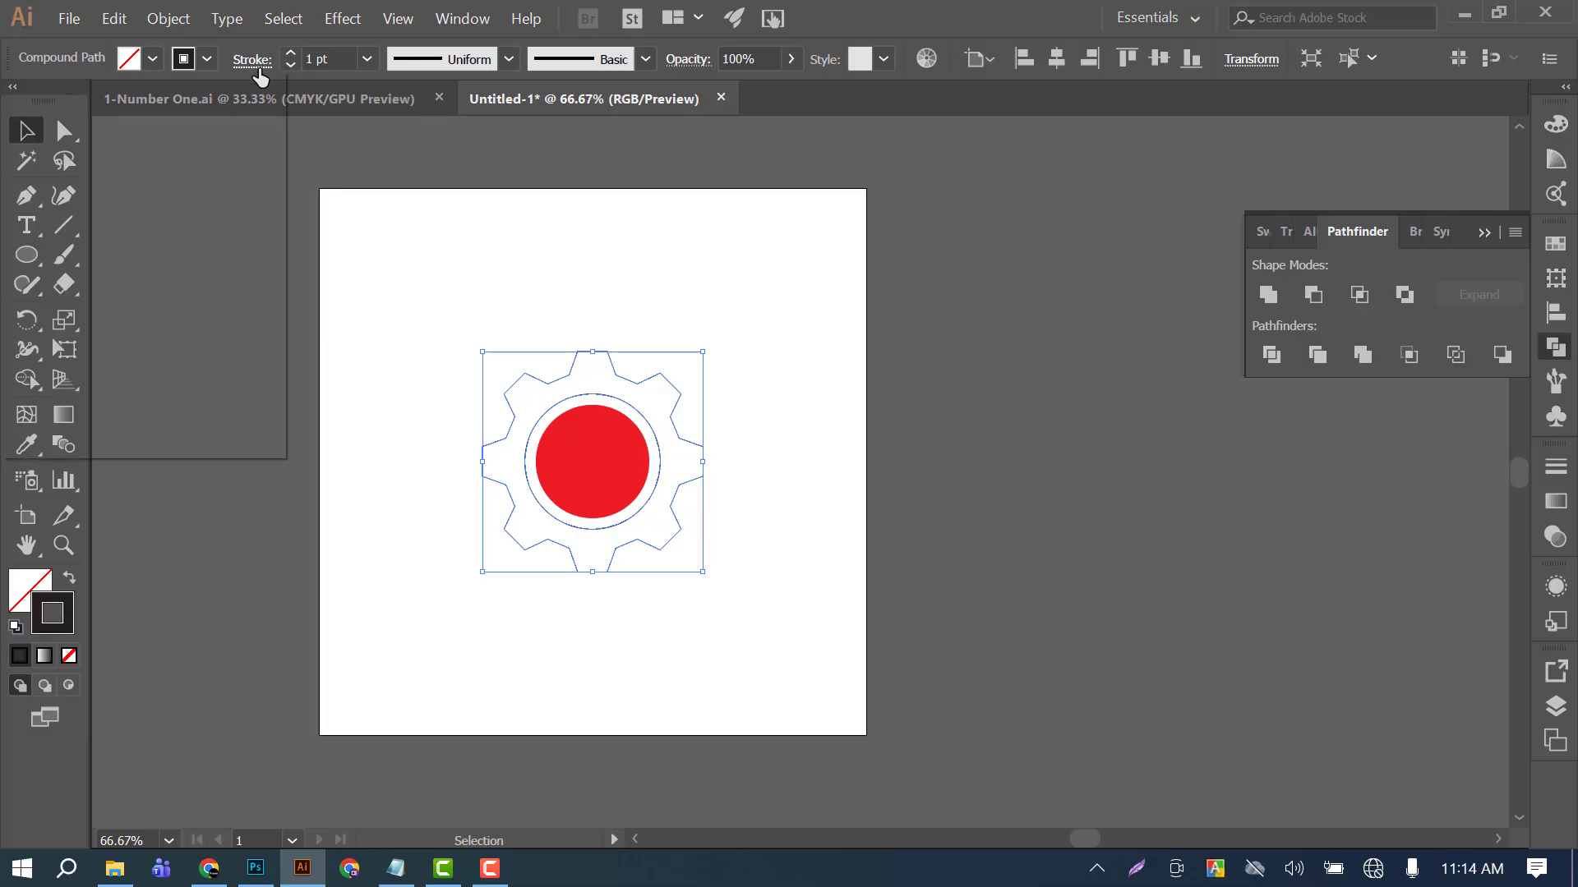
click(362, 52)
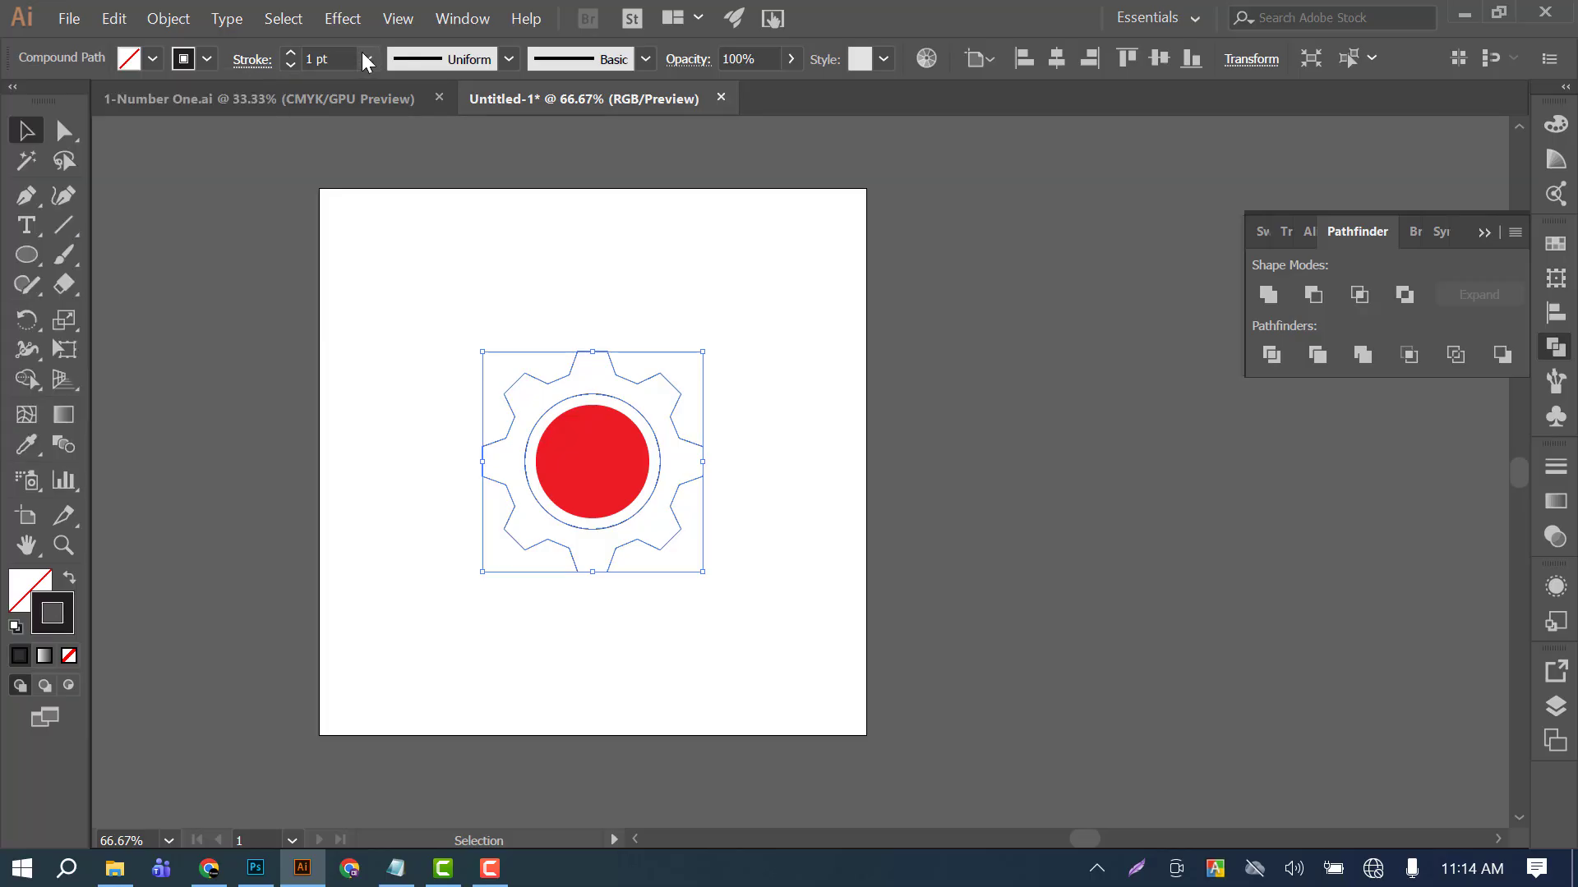
click(366, 59)
click(393, 274)
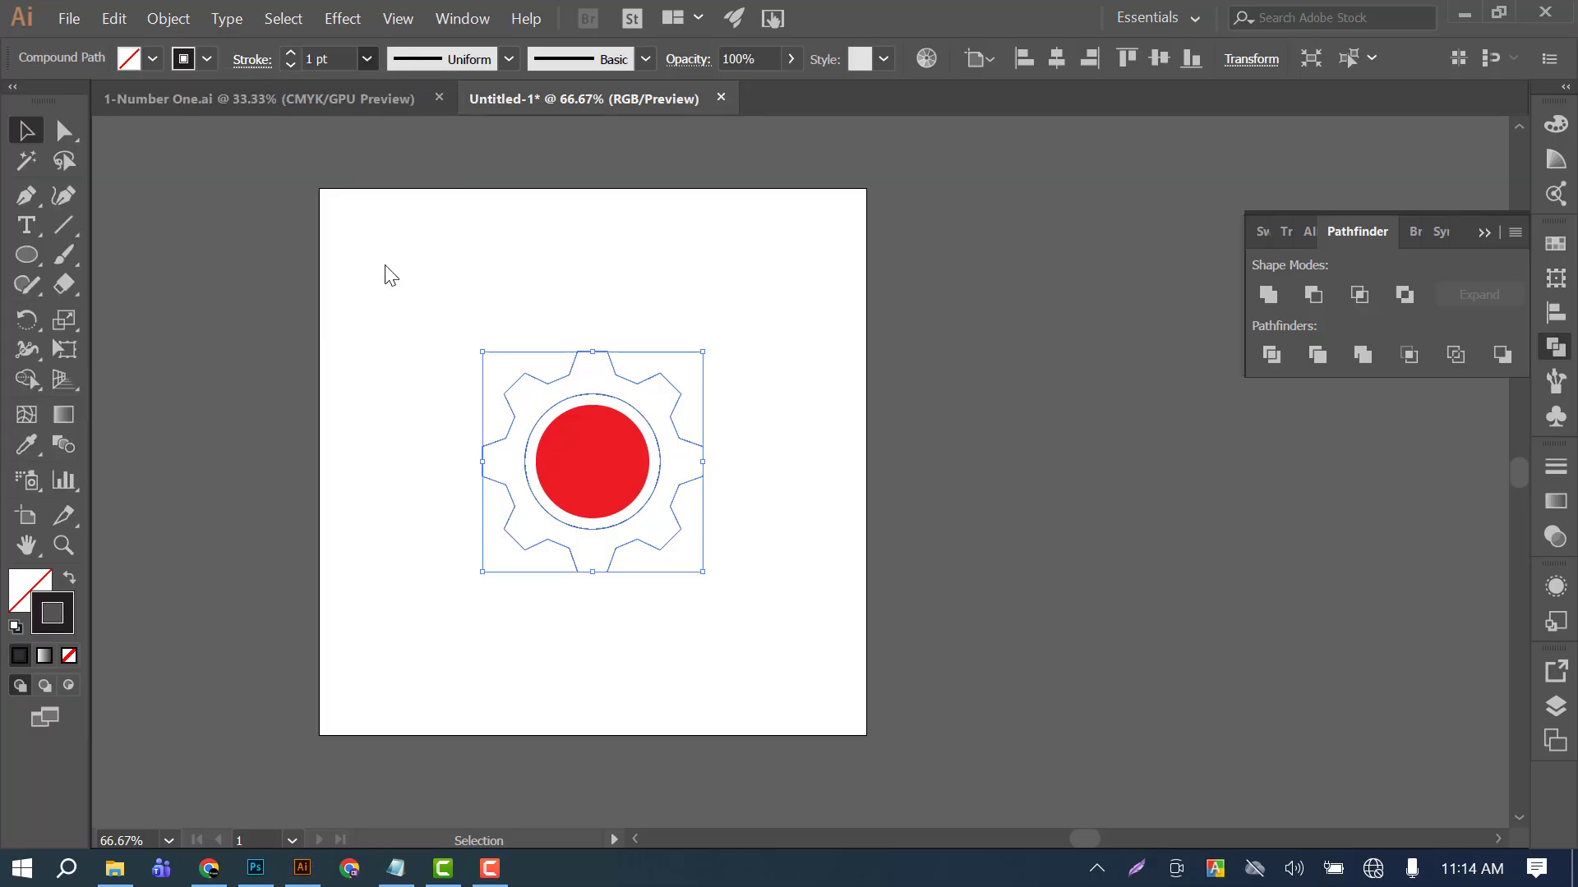
click(689, 312)
Shrink the red circle further about its center for a wider gap to the outlined gear's inner ring.
click(583, 507)
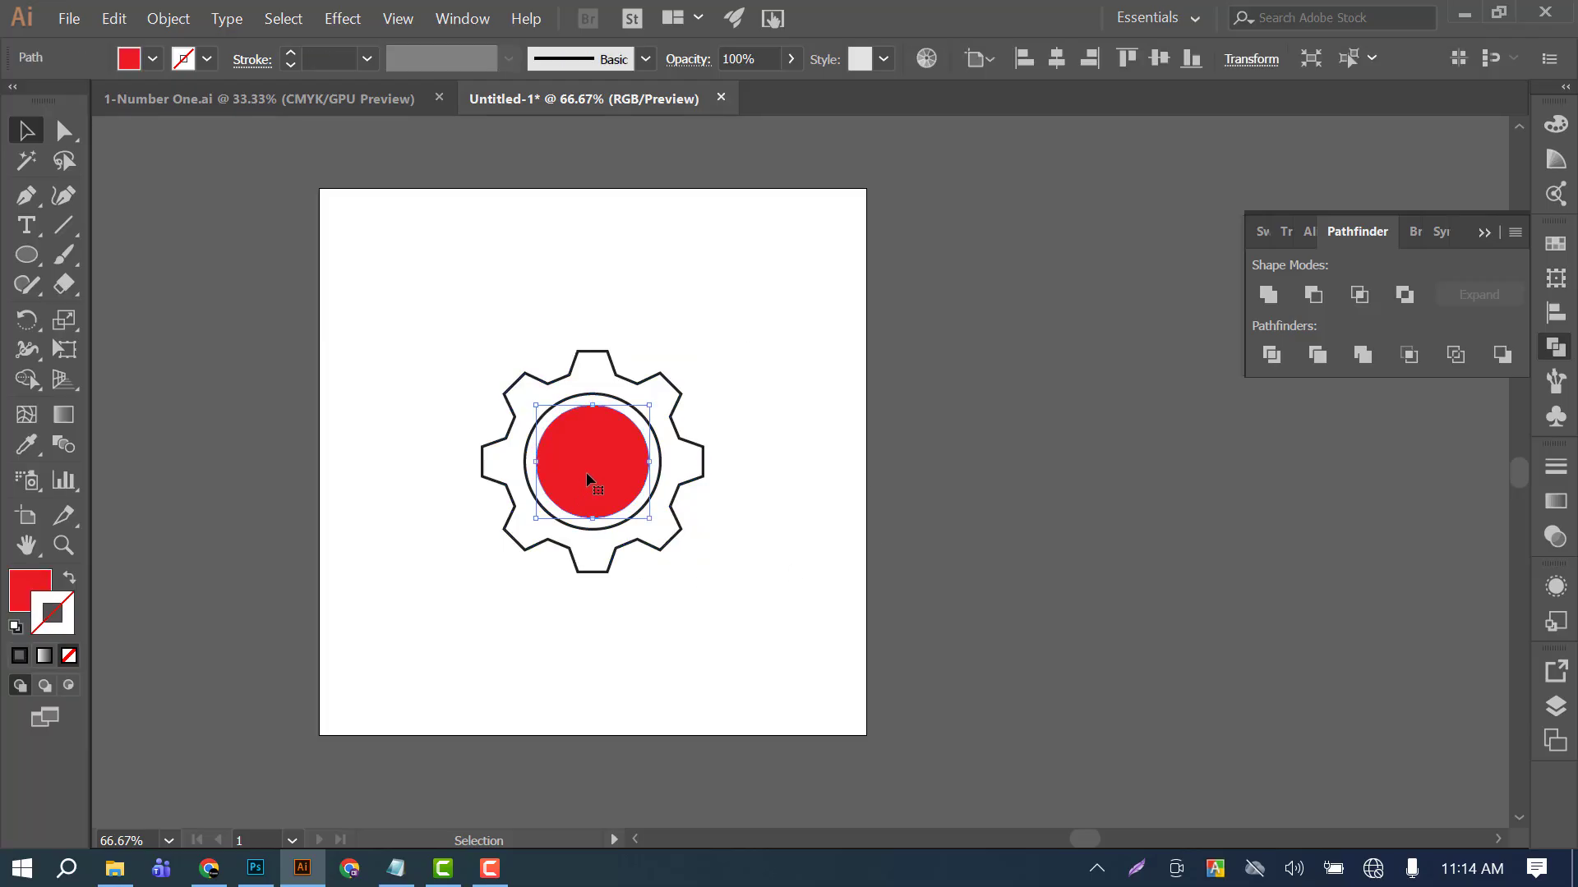
drag(649, 406, 637, 421)
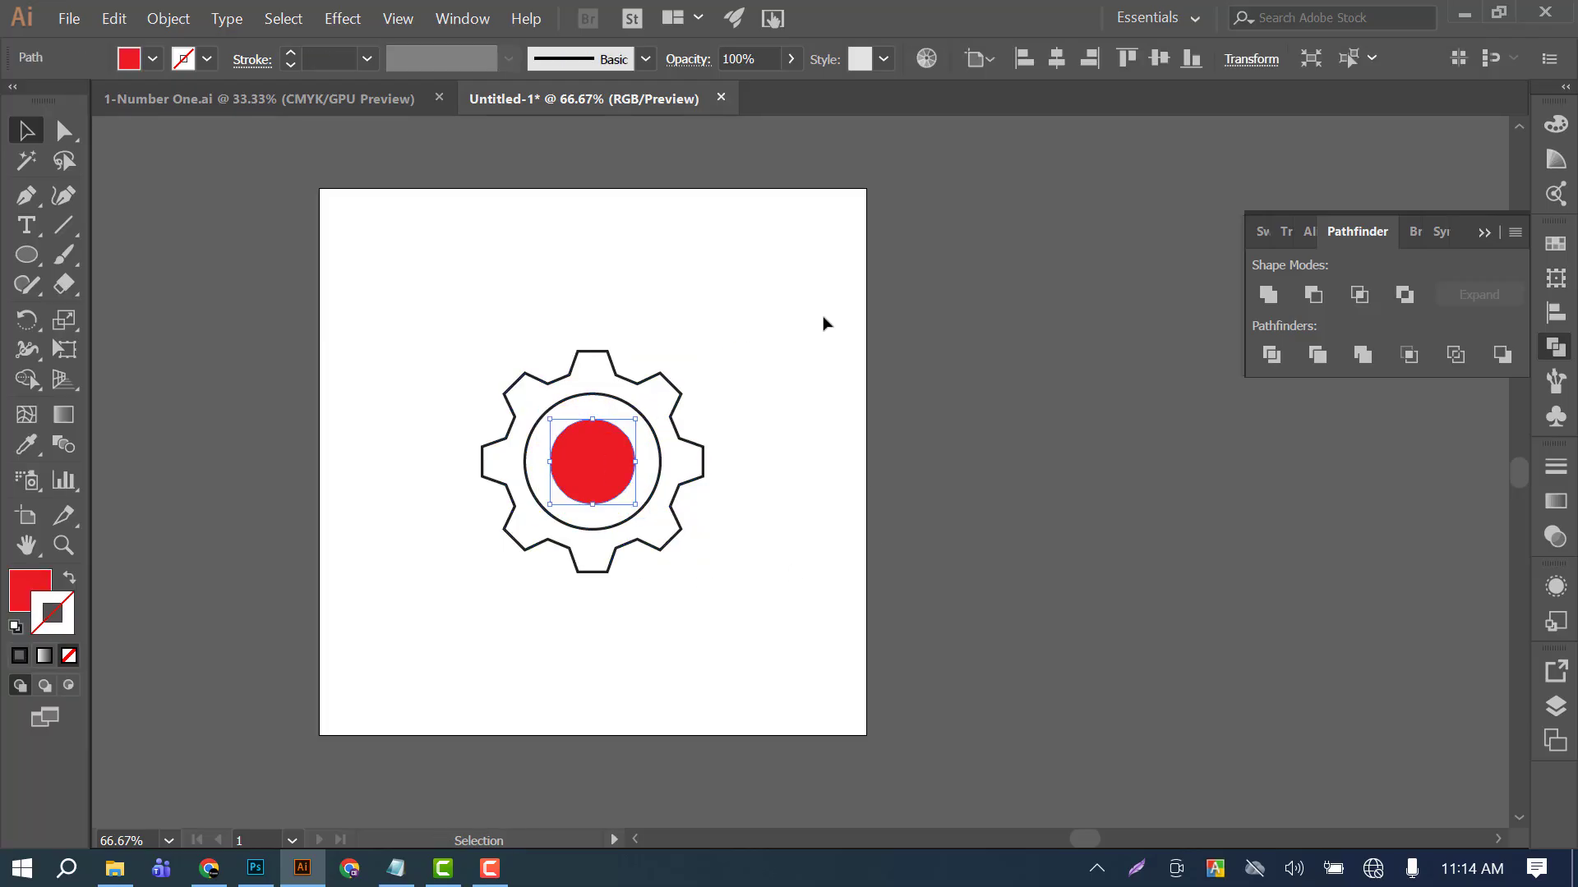
drag(678, 331, 613, 414)
click(609, 315)
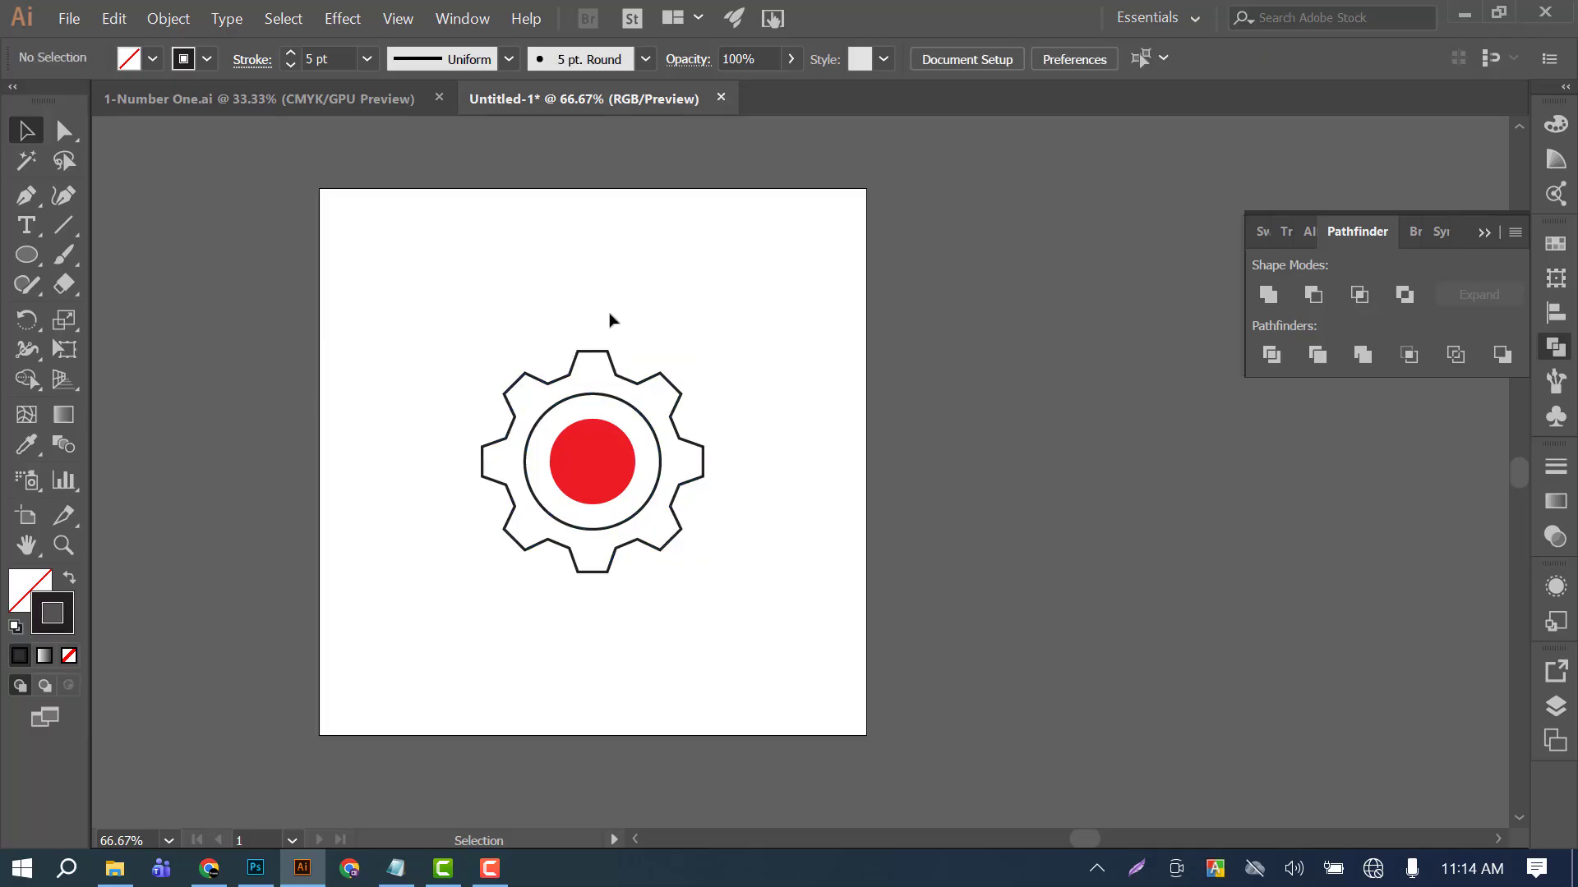
Duplicate the outlined gear with its red circle about 500 px horizontally to the right of the original.
drag(538, 312, 601, 483)
alt+drag(595, 472, 867, 392)
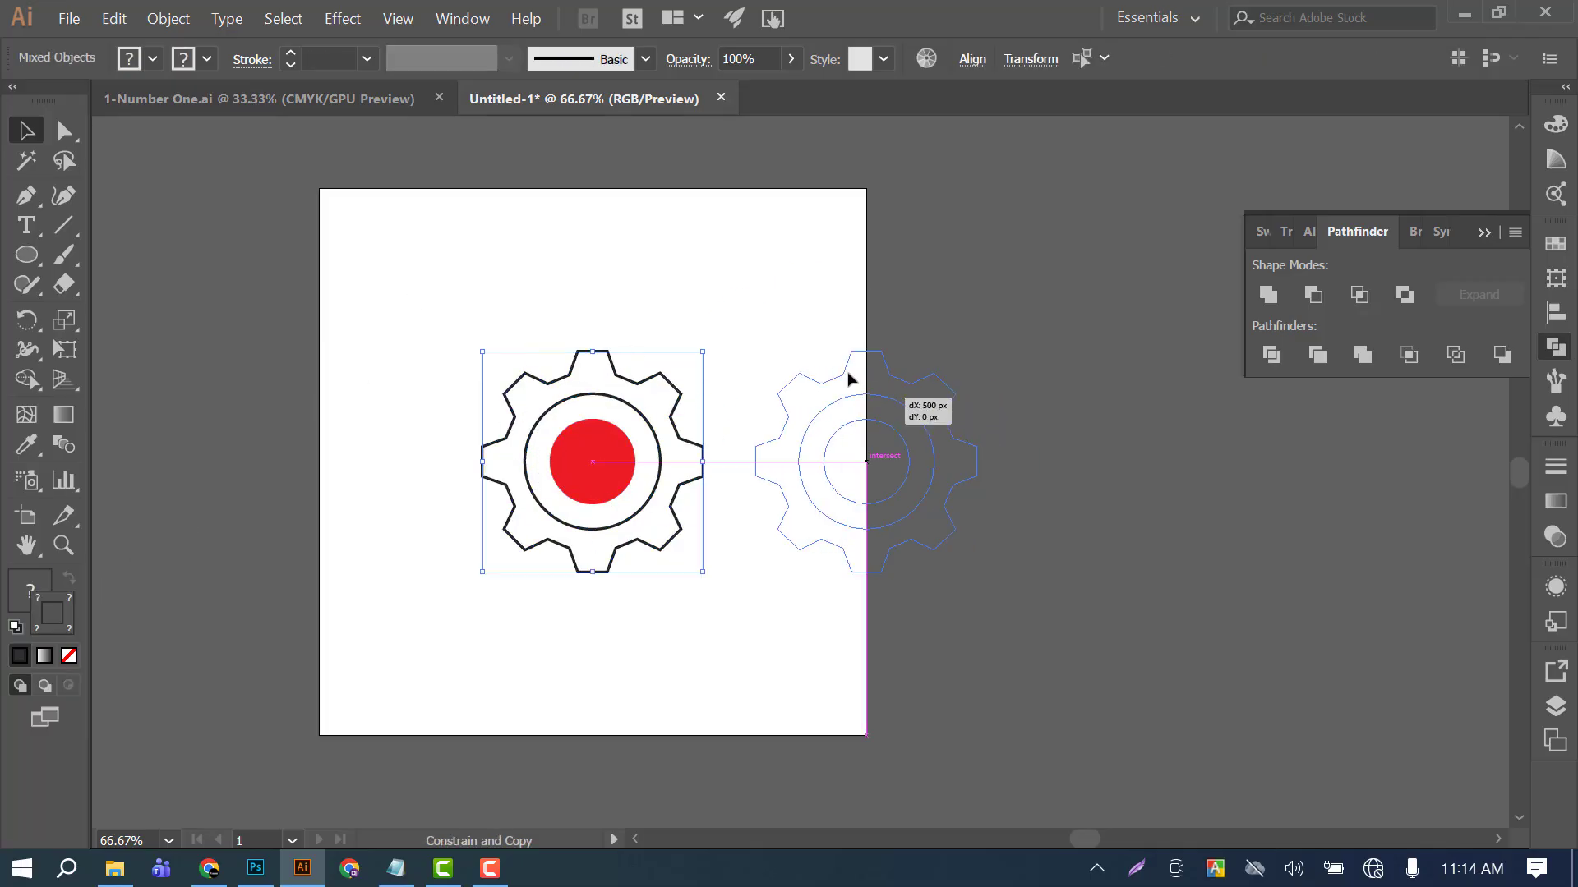
drag(515, 268, 658, 491)
click(705, 247)
Swap the fill and stroke of the original gear to make it solid black without an outline.
drag(674, 308, 622, 411)
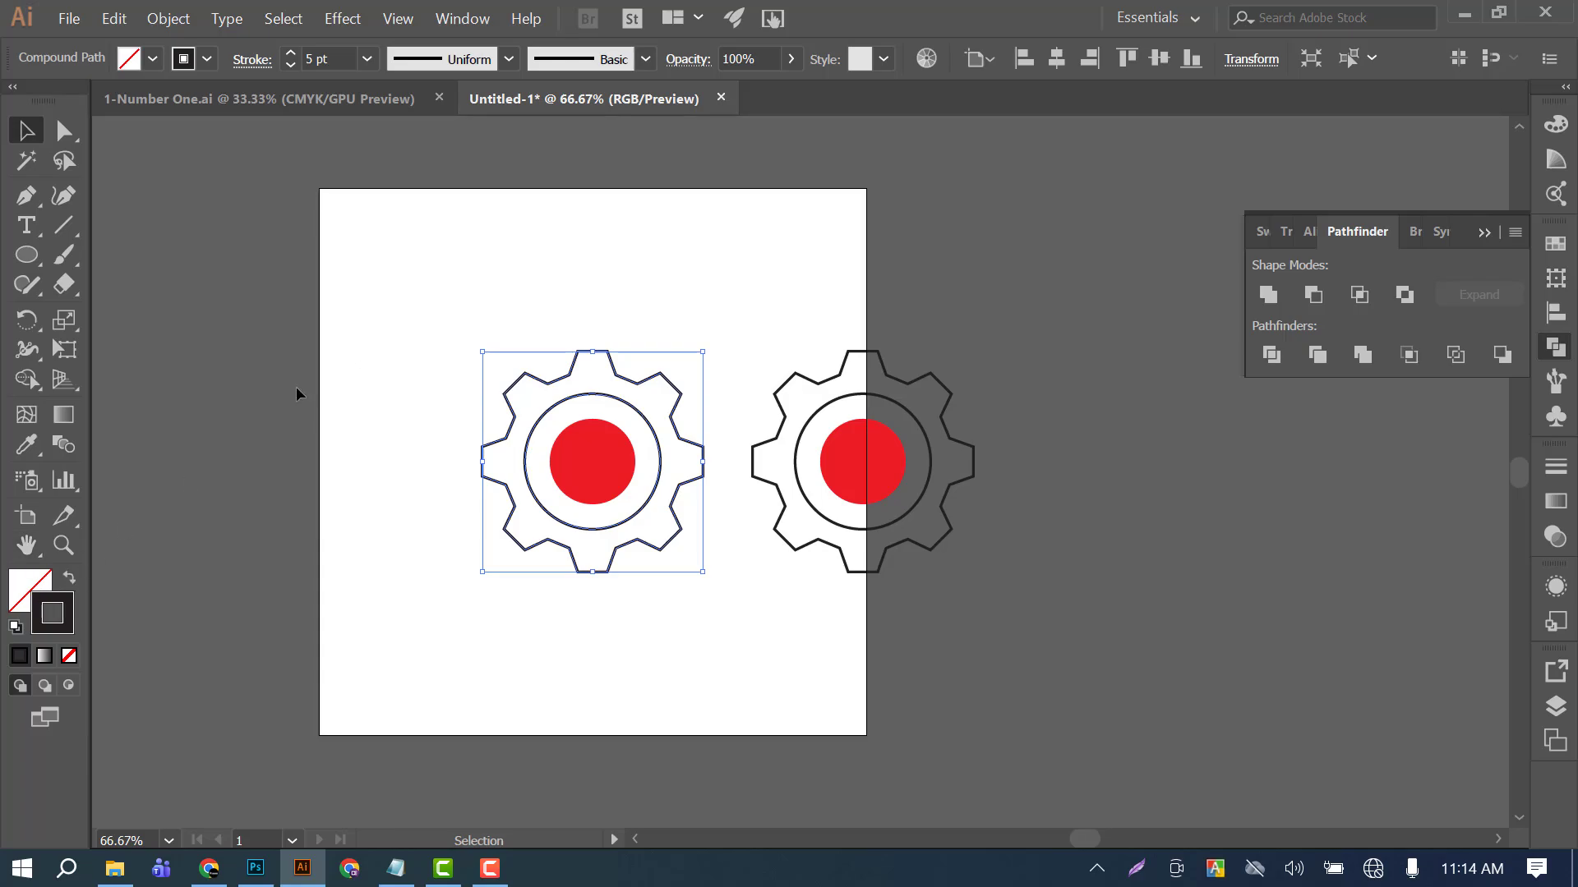
click(69, 579)
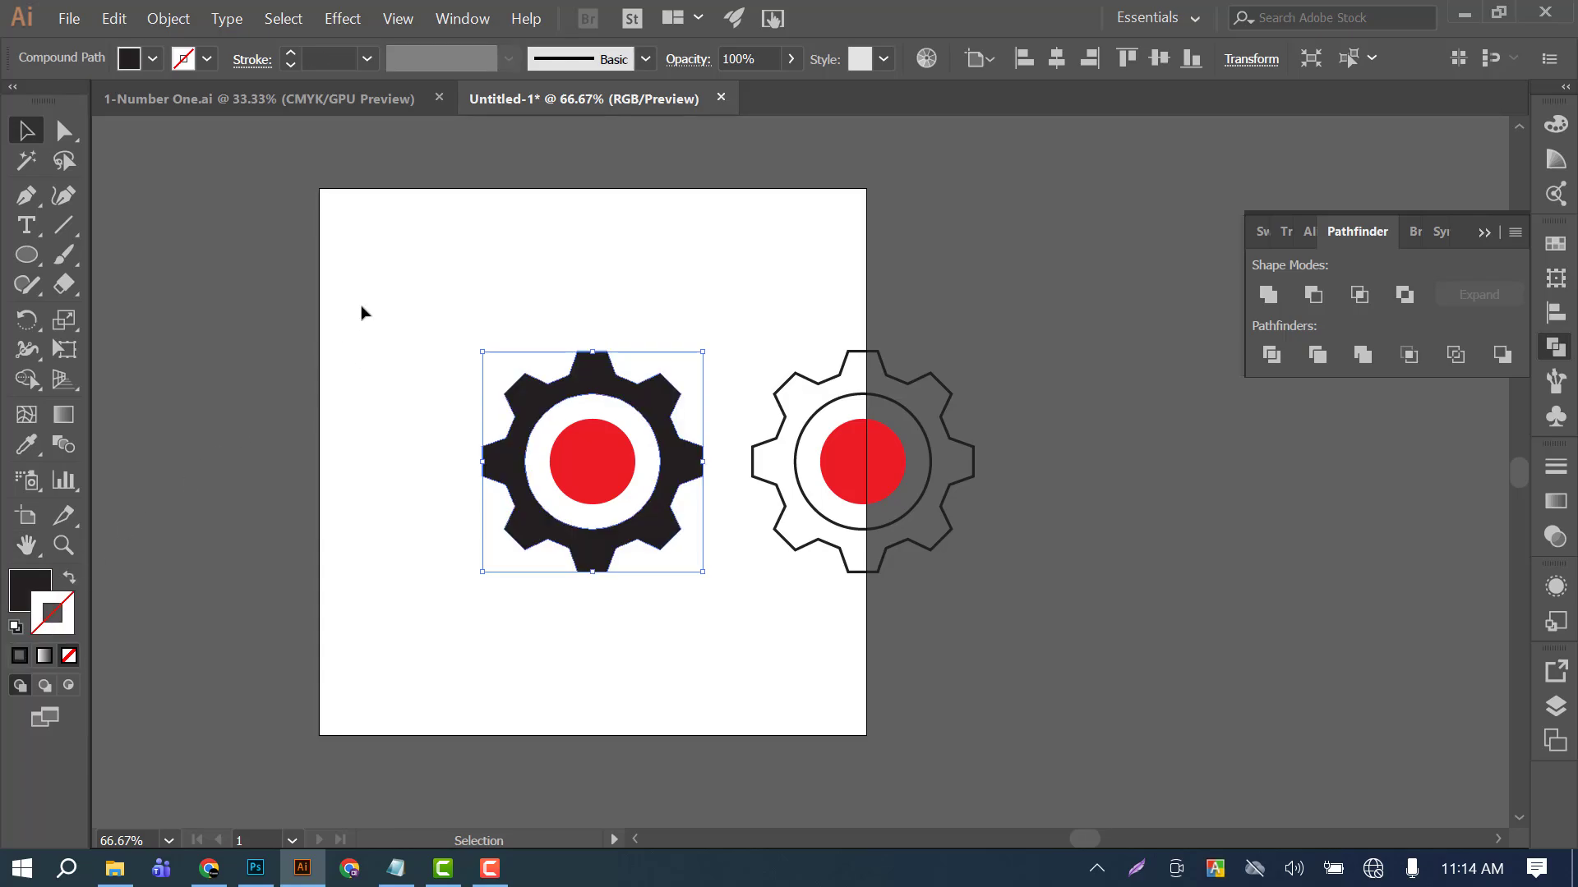
Move the solid gear and the outlined gear leftward so they sit side by side within the artboard.
mouse_move(454, 266)
mouse_down()
mouse_move(614, 470)
mouse_move(418, 494)
mouse_move(473, 472)
mouse_up()
click(706, 670)
drag(802, 327, 955, 569)
drag(870, 468, 719, 465)
click(714, 313)
Recolor both red center circles black by sampling the solid gear with the Eyedropper, and deselect them.
click(711, 468)
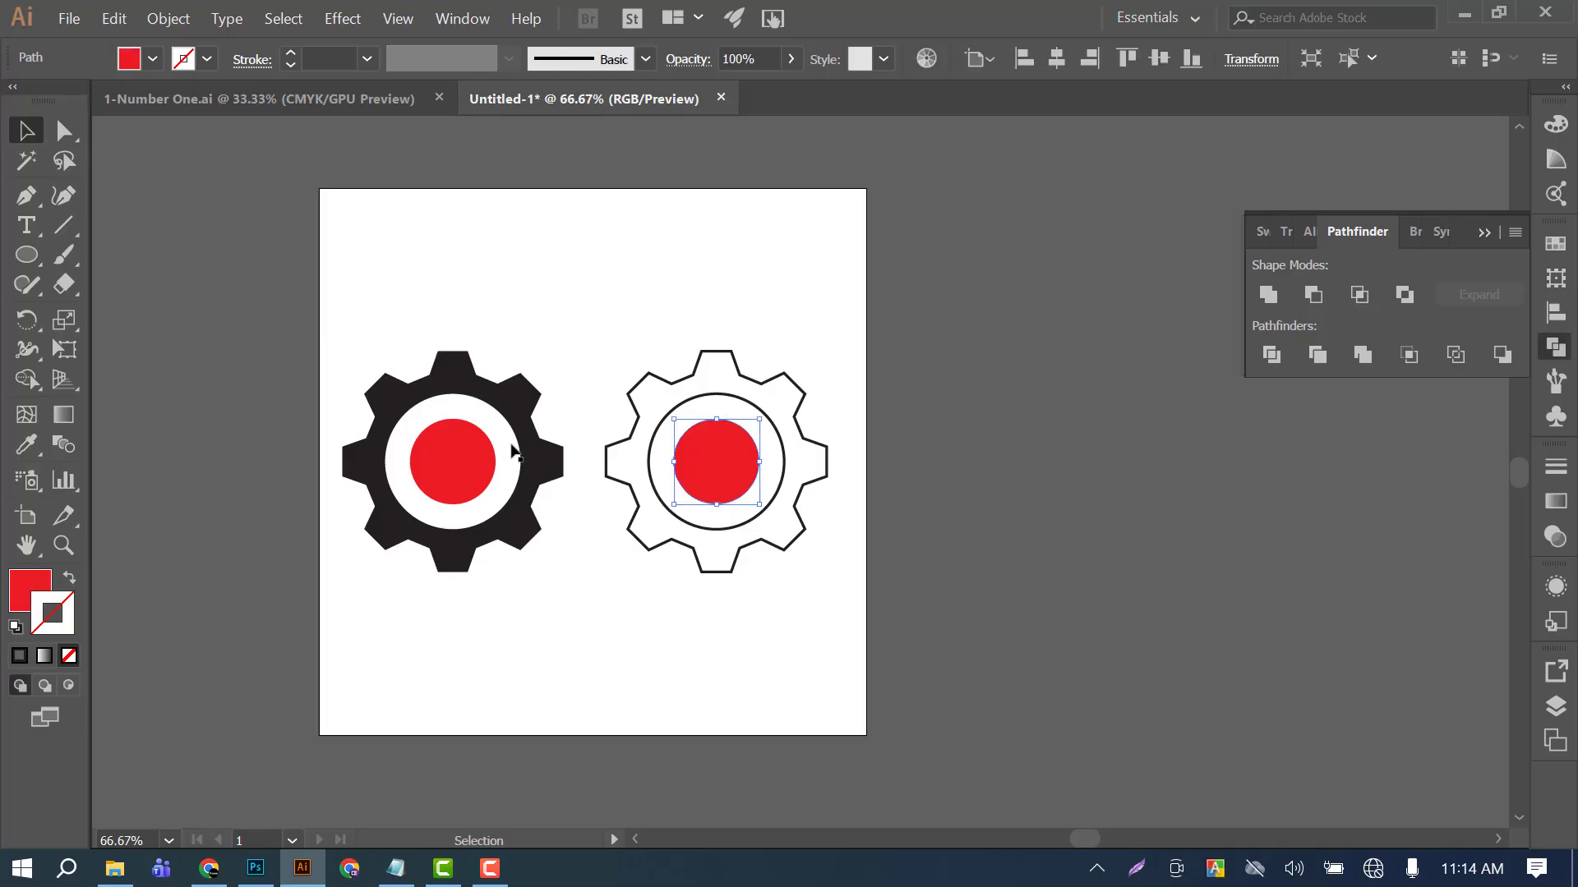
shift+click(456, 442)
click(26, 446)
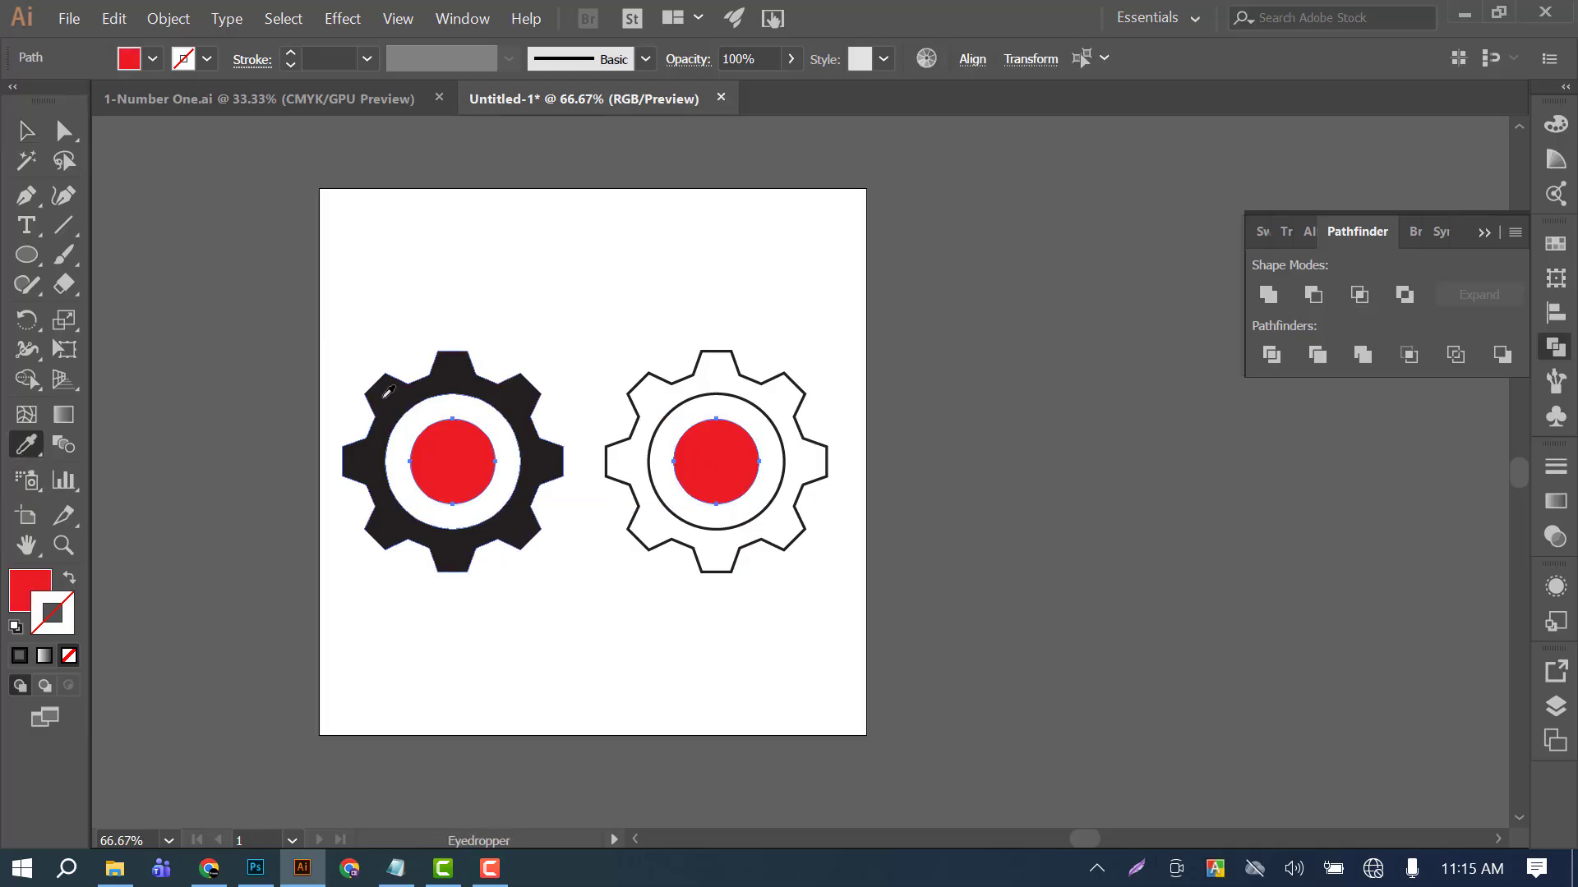
click(385, 396)
click(25, 131)
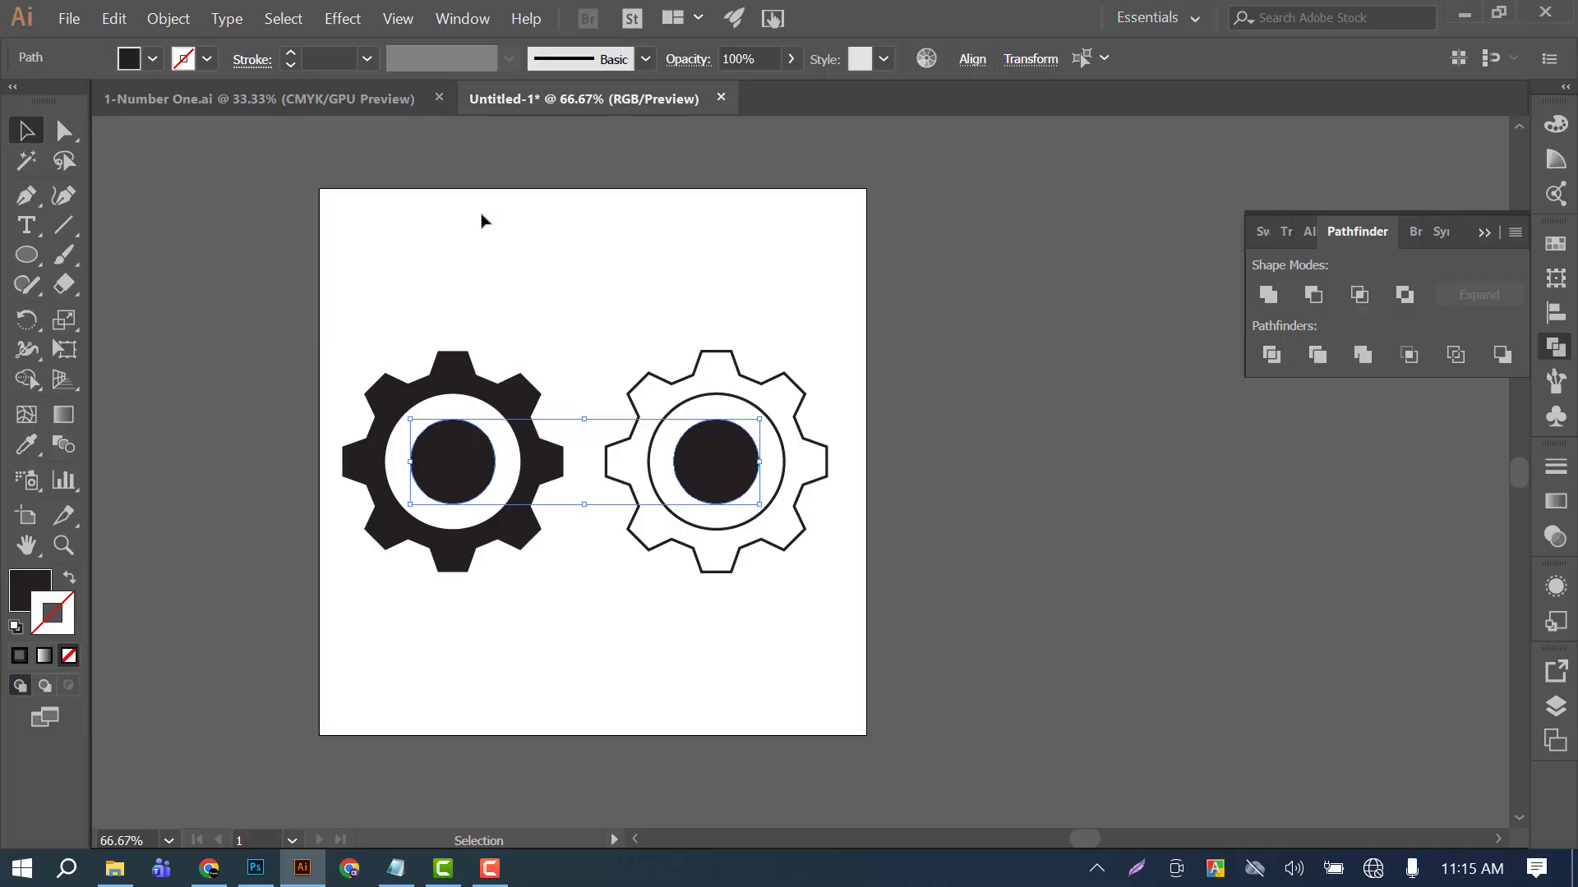
click(641, 234)
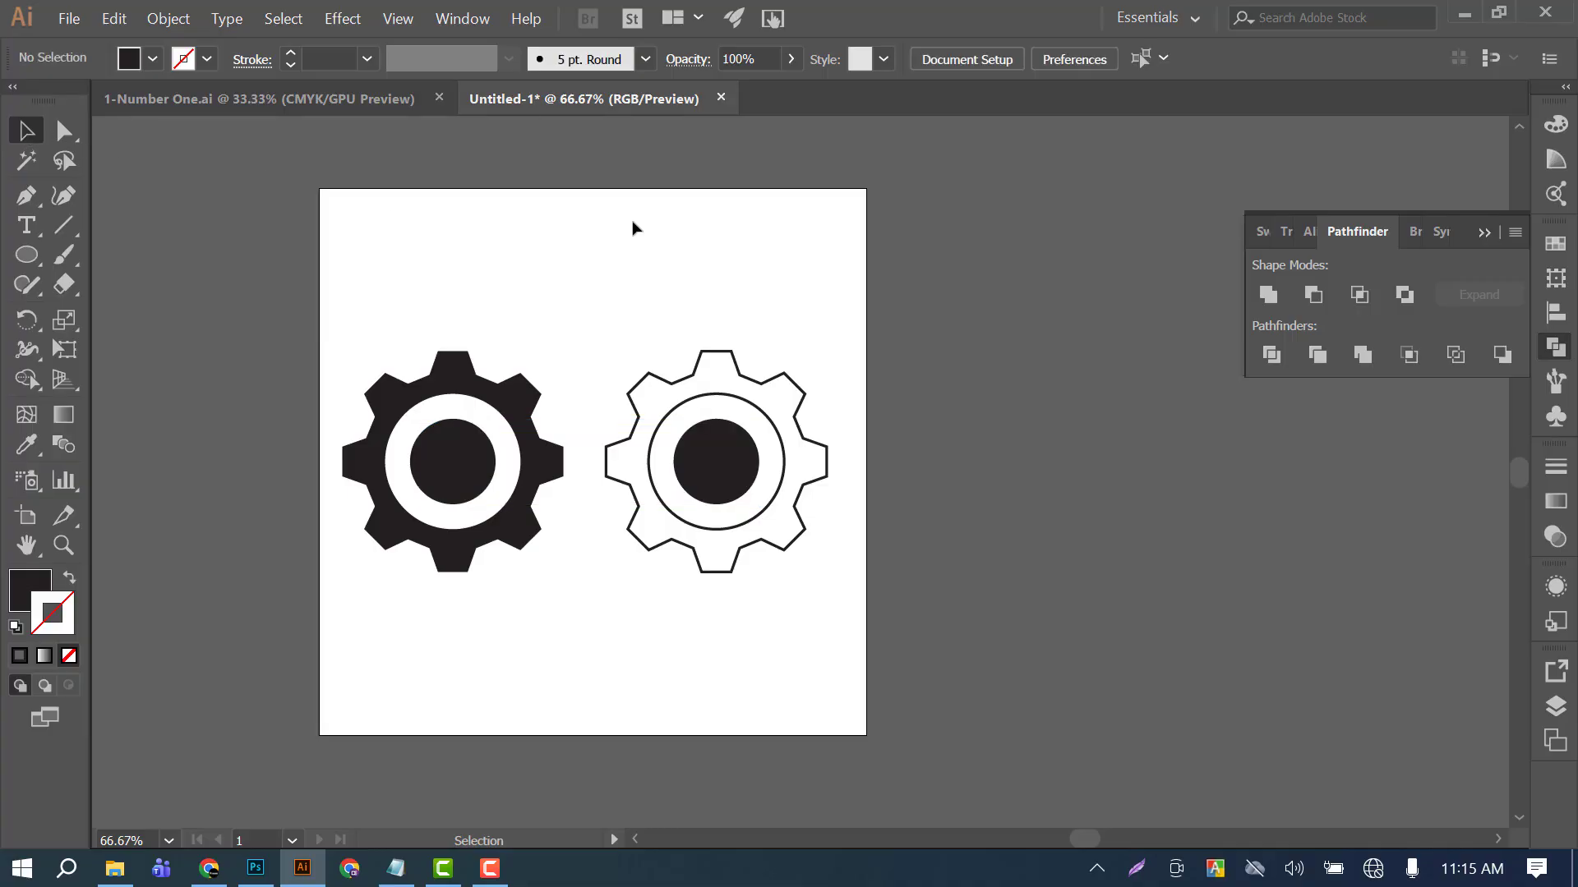
Move both gear icons up together so they overlap the artboard's upper edge, and deselect them.
drag(455, 310, 769, 547)
drag(715, 461, 744, 172)
click(1129, 470)
click(26, 254)
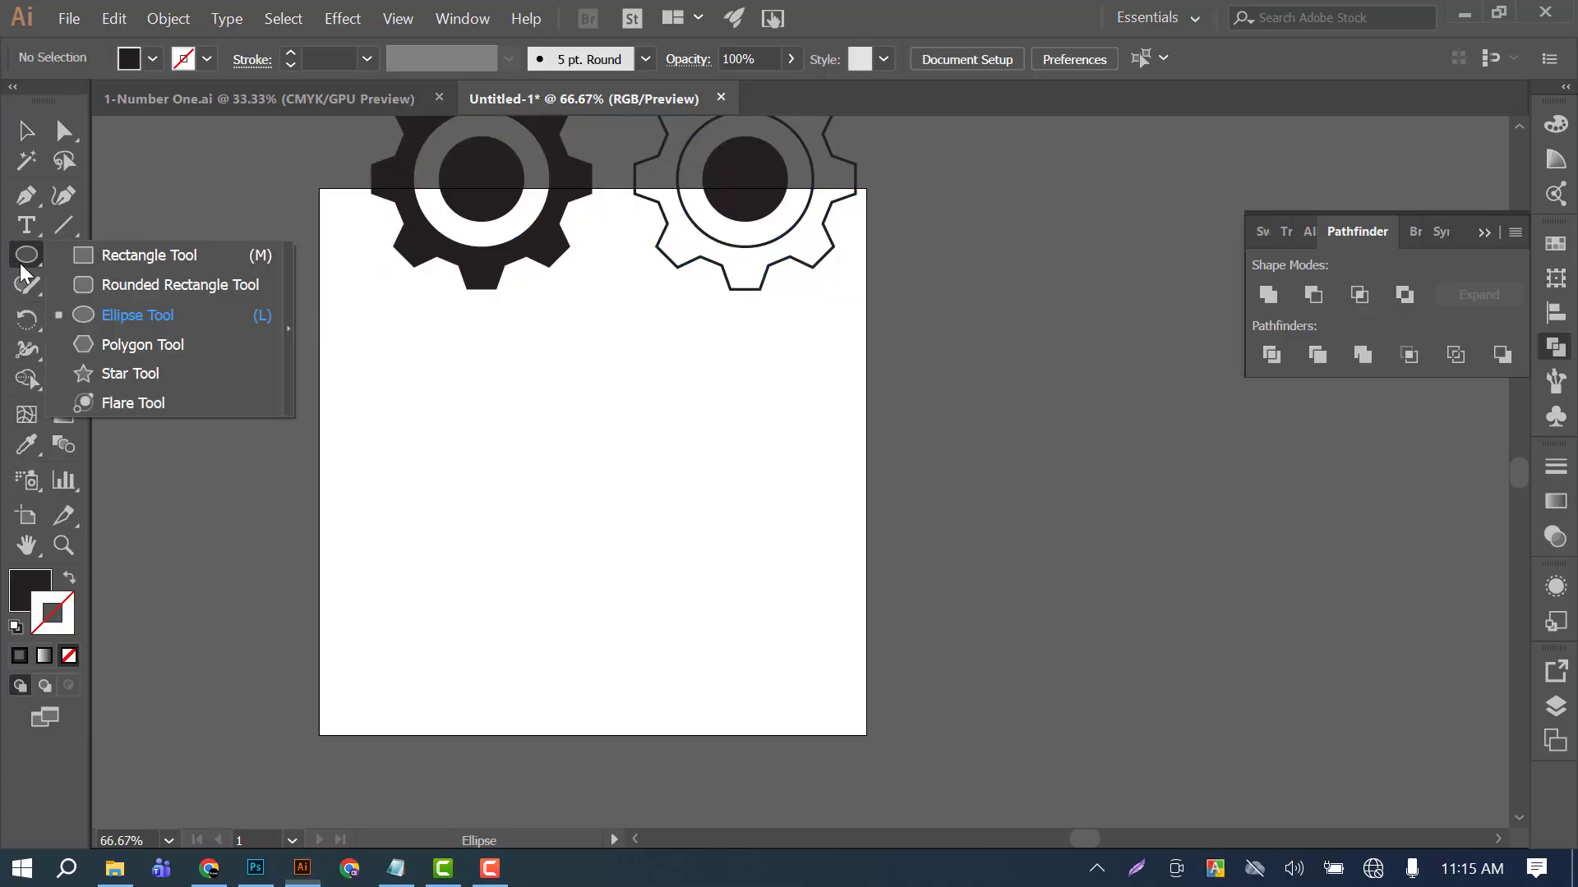
click(78, 373)
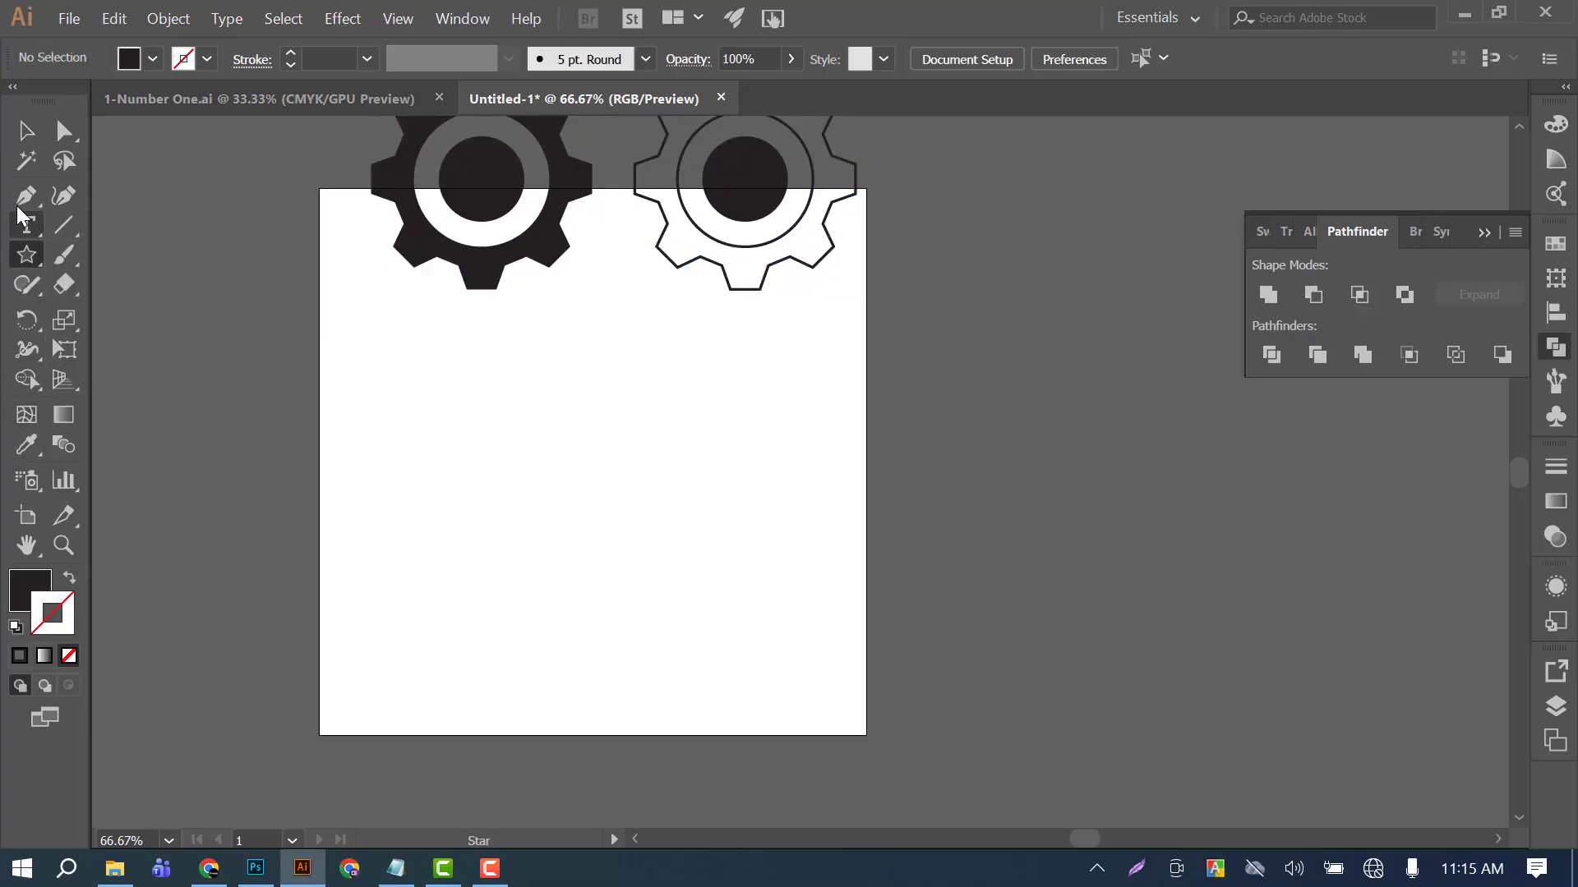
click(27, 131)
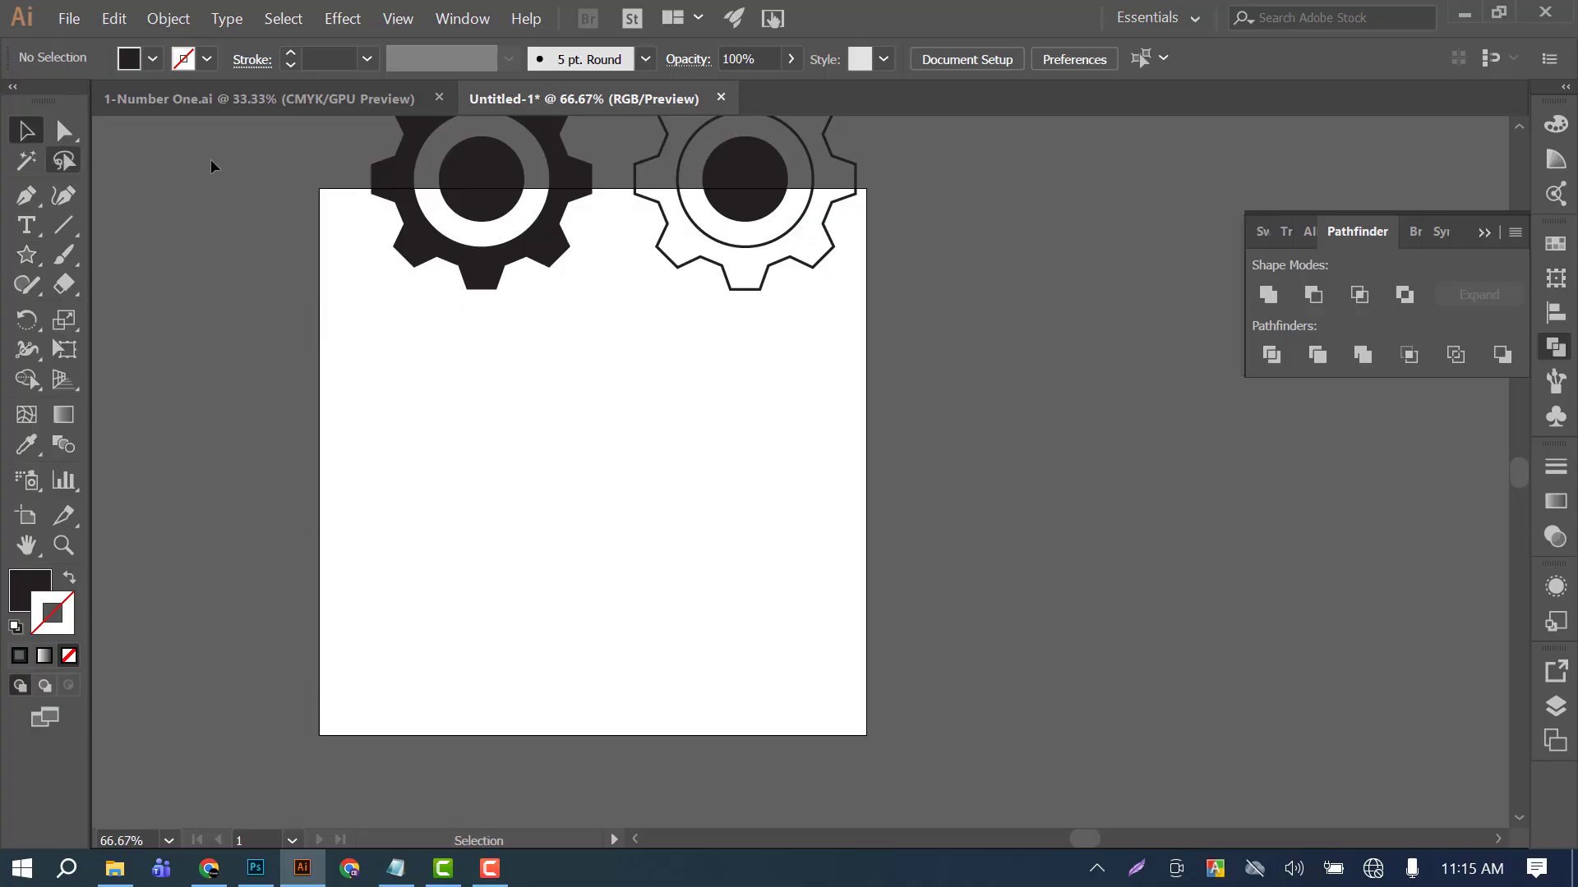
Move both gear icons down together to the vertical middle of the artboard and deselect them.
drag(376, 159, 869, 277)
drag(770, 179, 756, 447)
click(1017, 409)
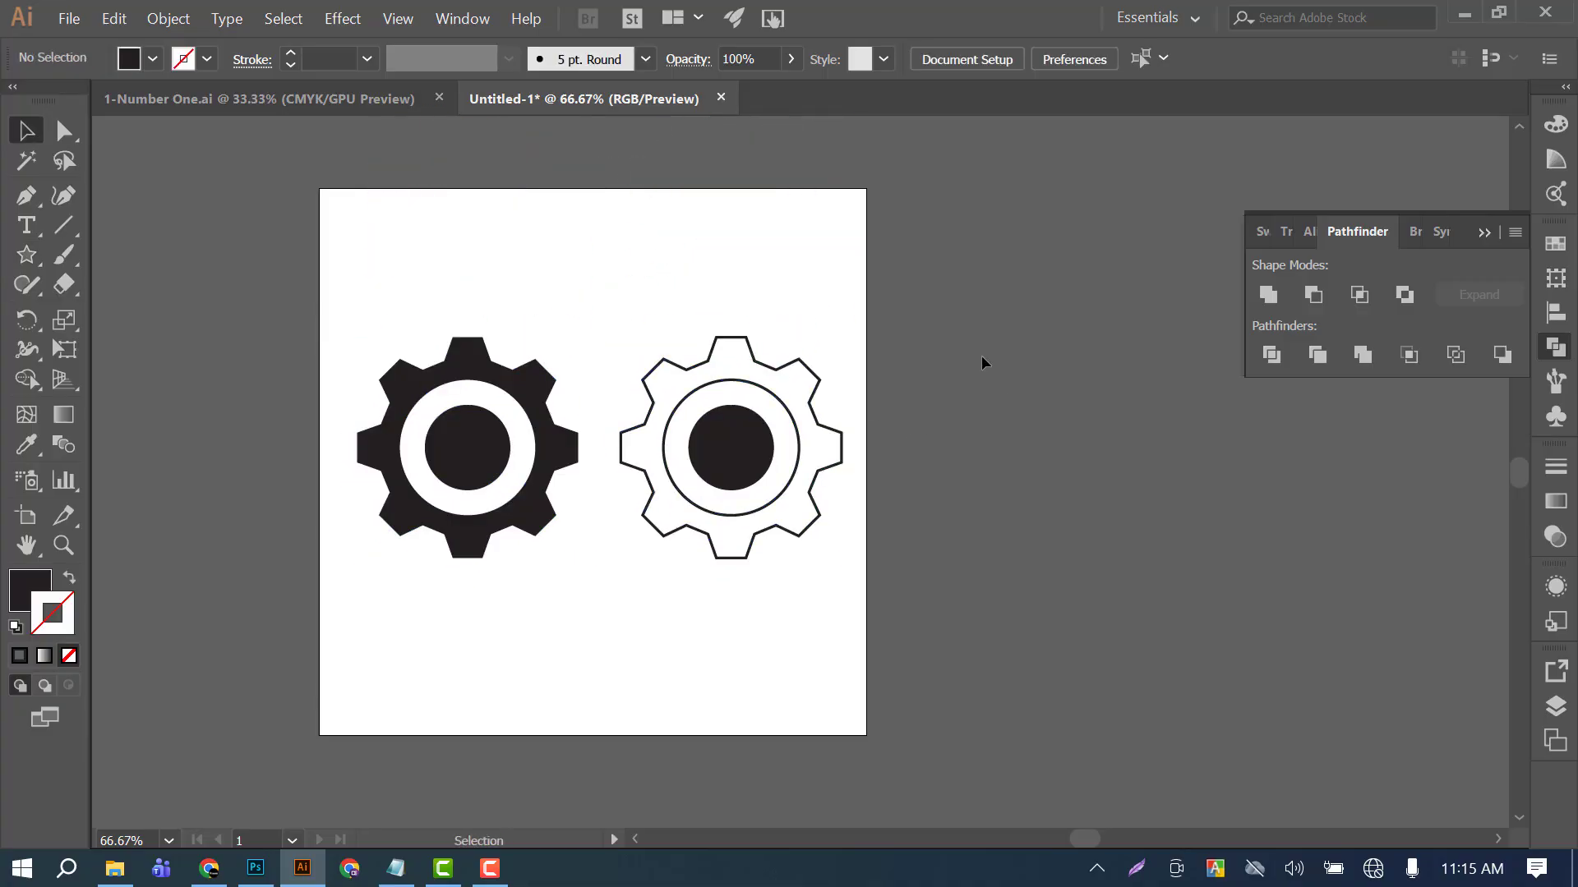